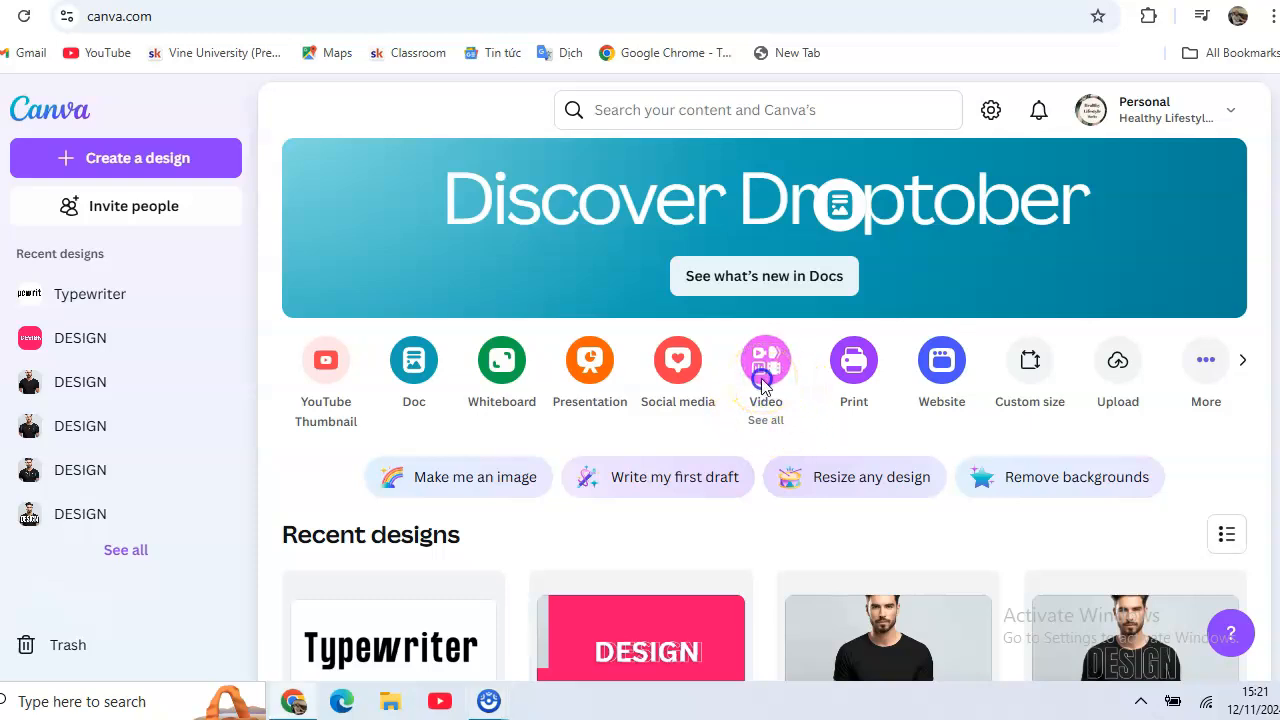
Create a new blank Video (1080p) design at 1920 × 1080
{"action": "left_click", "coordinate": [748, 420]}
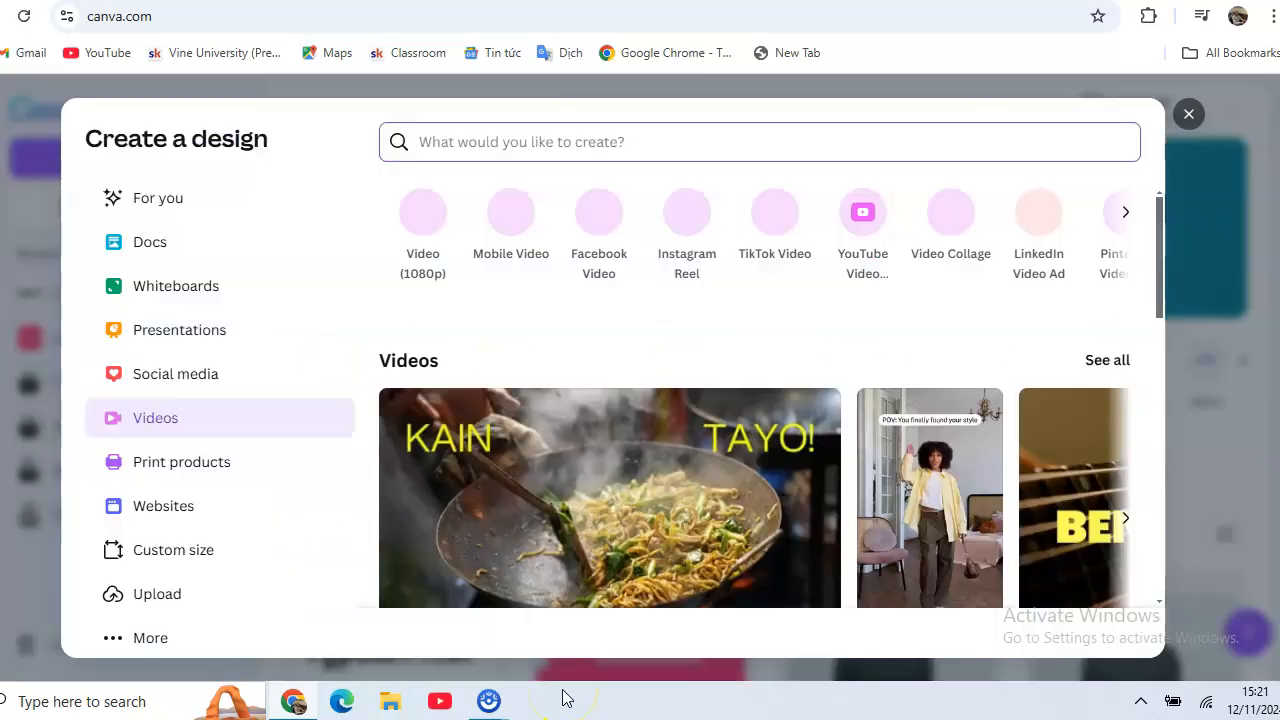
{"action": "left_click", "coordinate": [571, 677]}
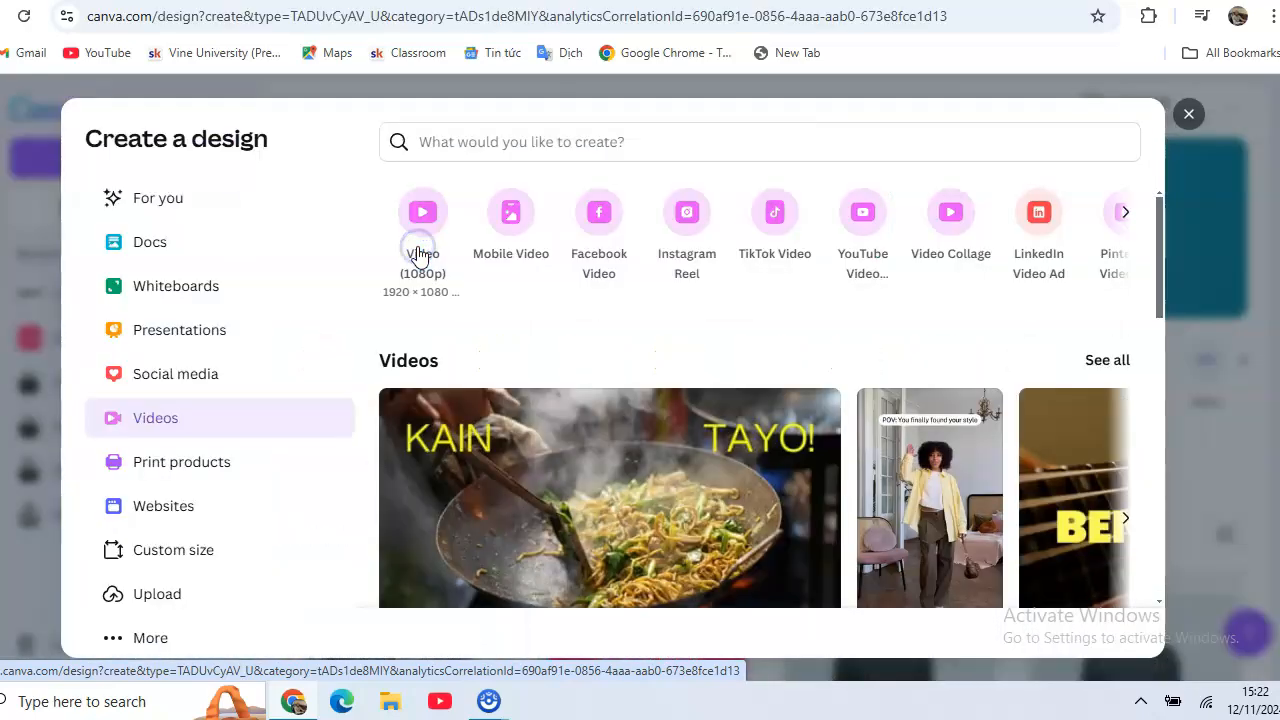
{"action": "left_click", "coordinate": [420, 254]}
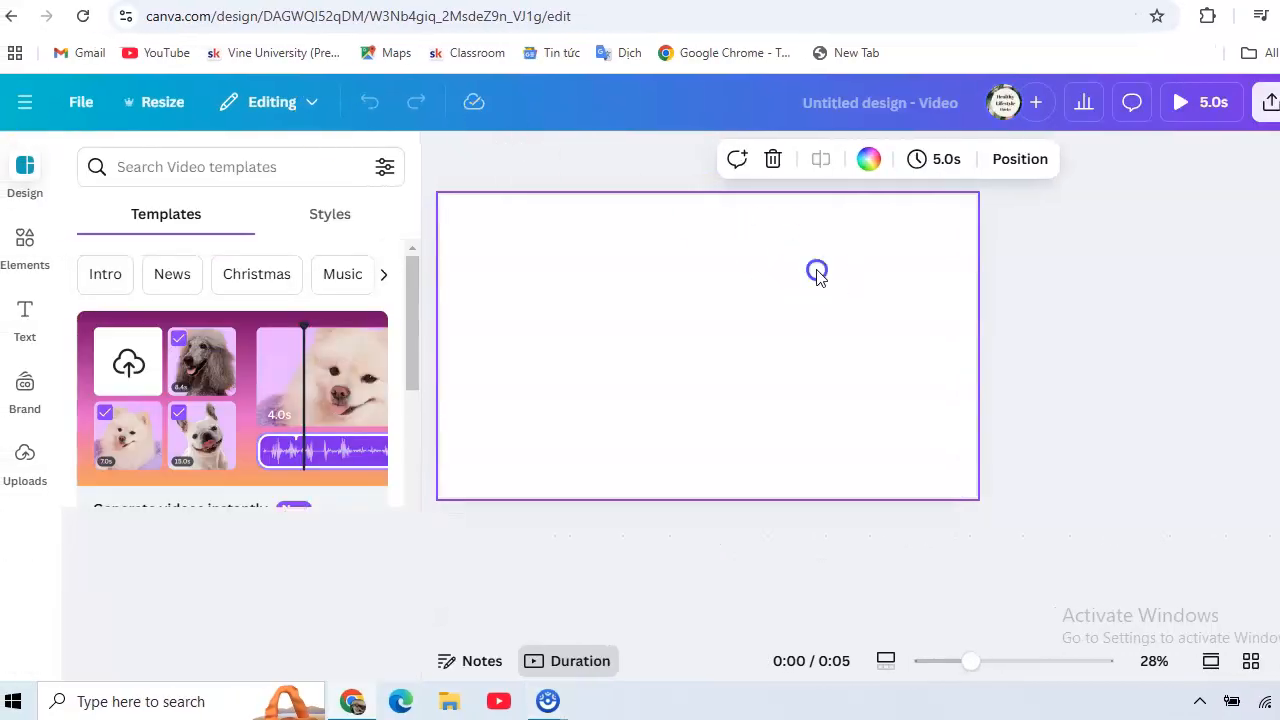
Set the page background to the solid red colour #FF0707
{"action": "left_click", "coordinate": [868, 168]}
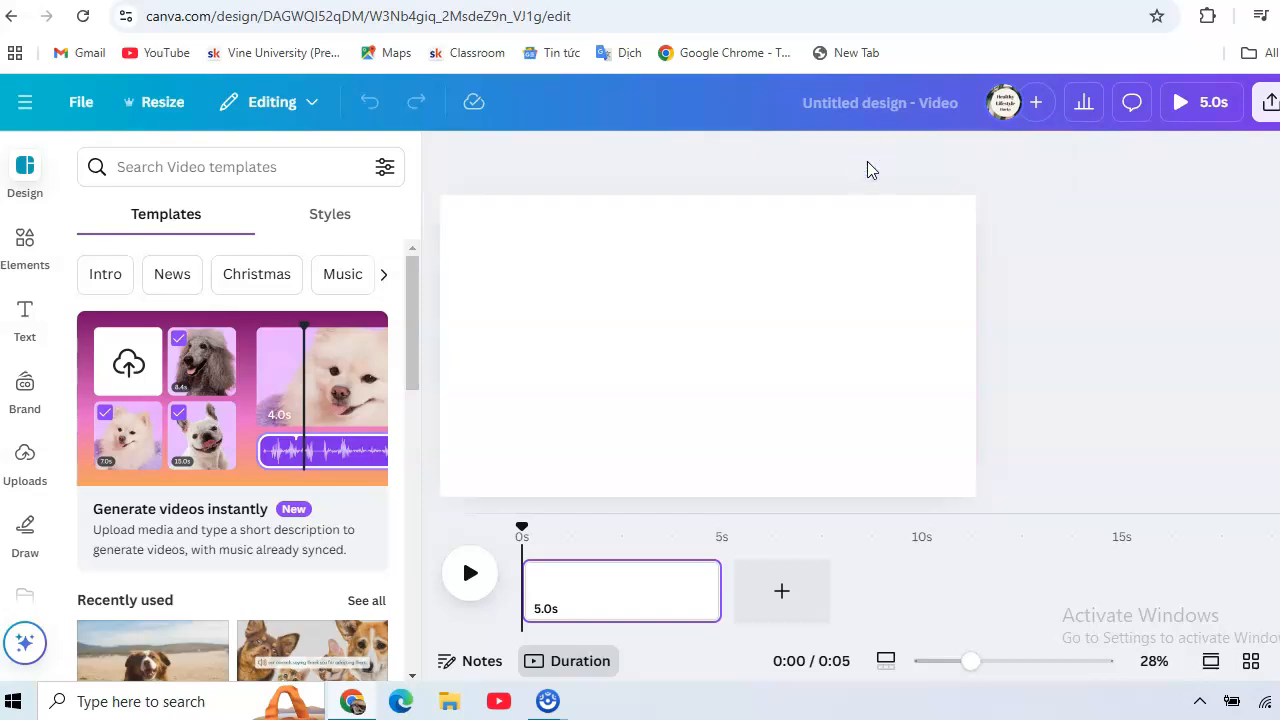
{"action": "left_click", "coordinate": [838, 308]}
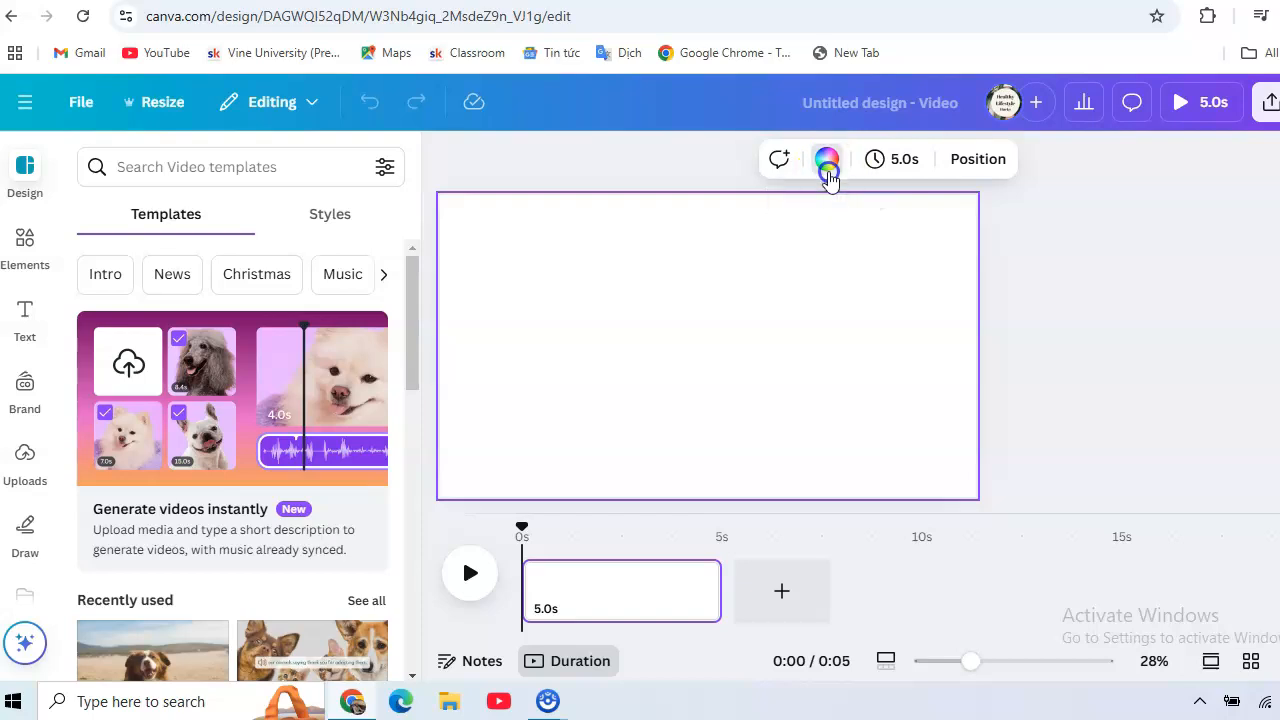
{"action": "left_click", "coordinate": [826, 162]}
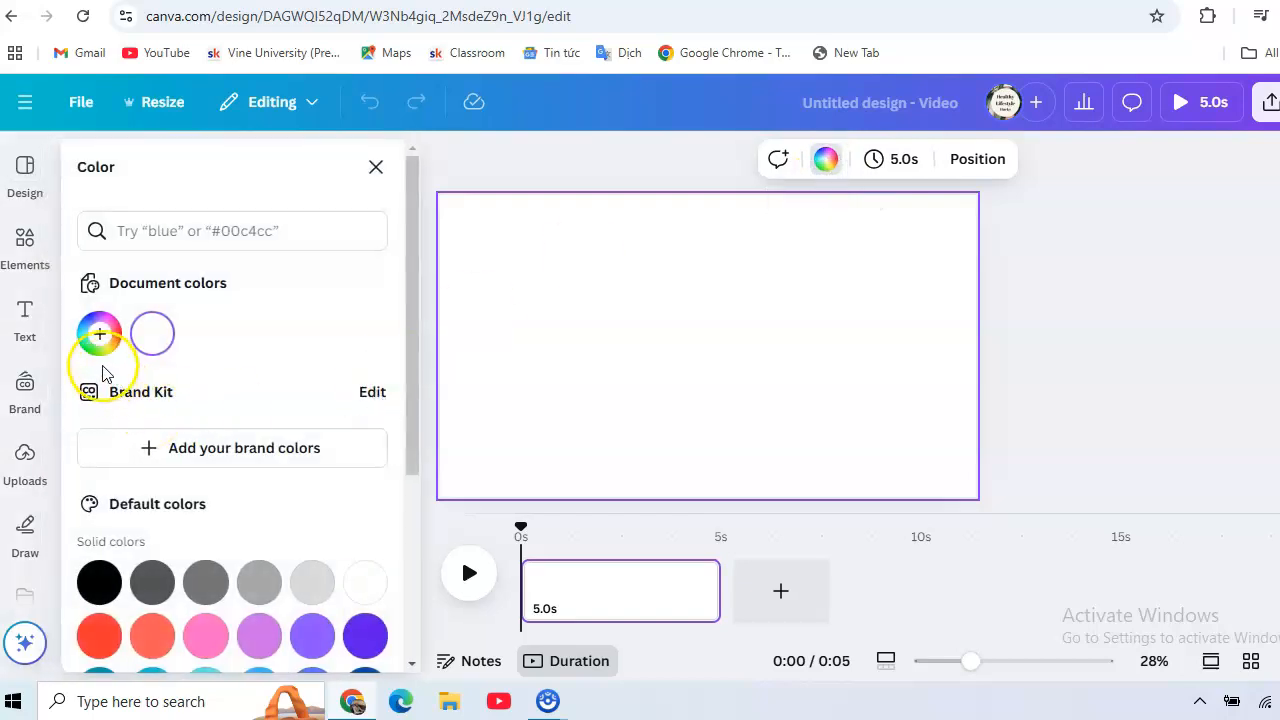
{"action": "left_click", "coordinate": [97, 337]}
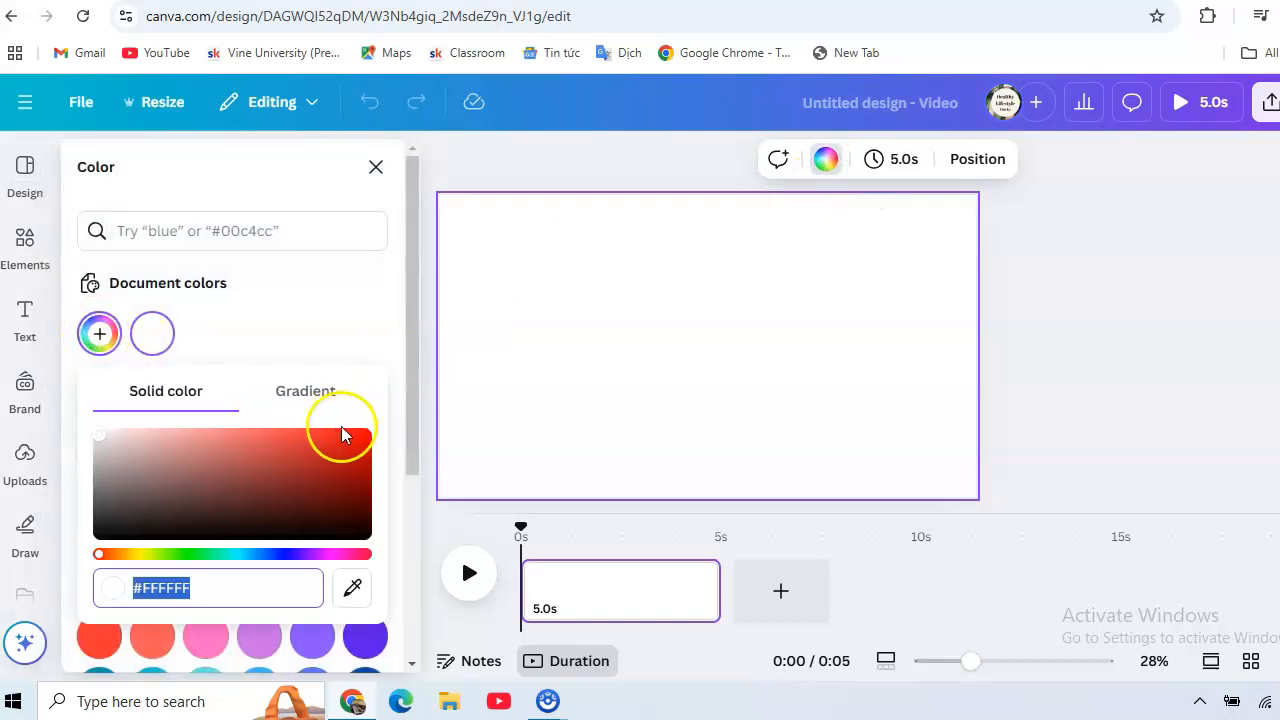
{"action": "left_click", "coordinate": [366, 437]}
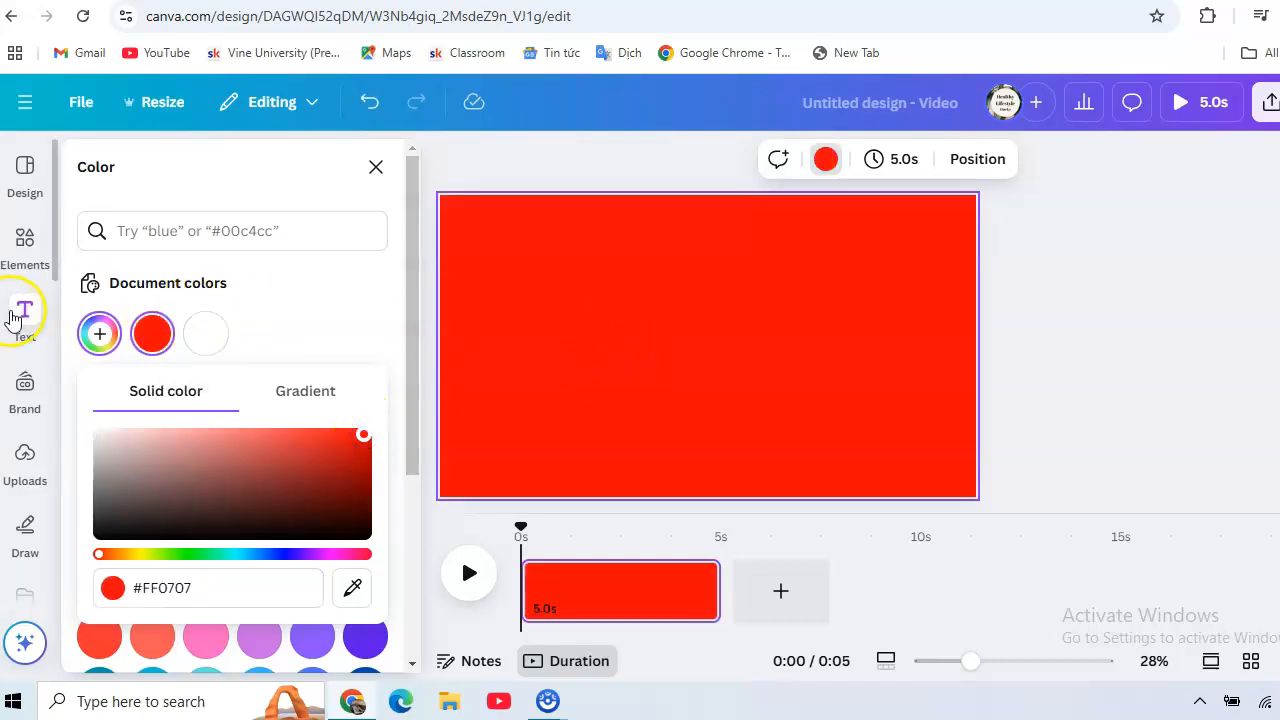
Add a heading to the page and replace its text with "Creative"
{"action": "left_click", "coordinate": [24, 316]}
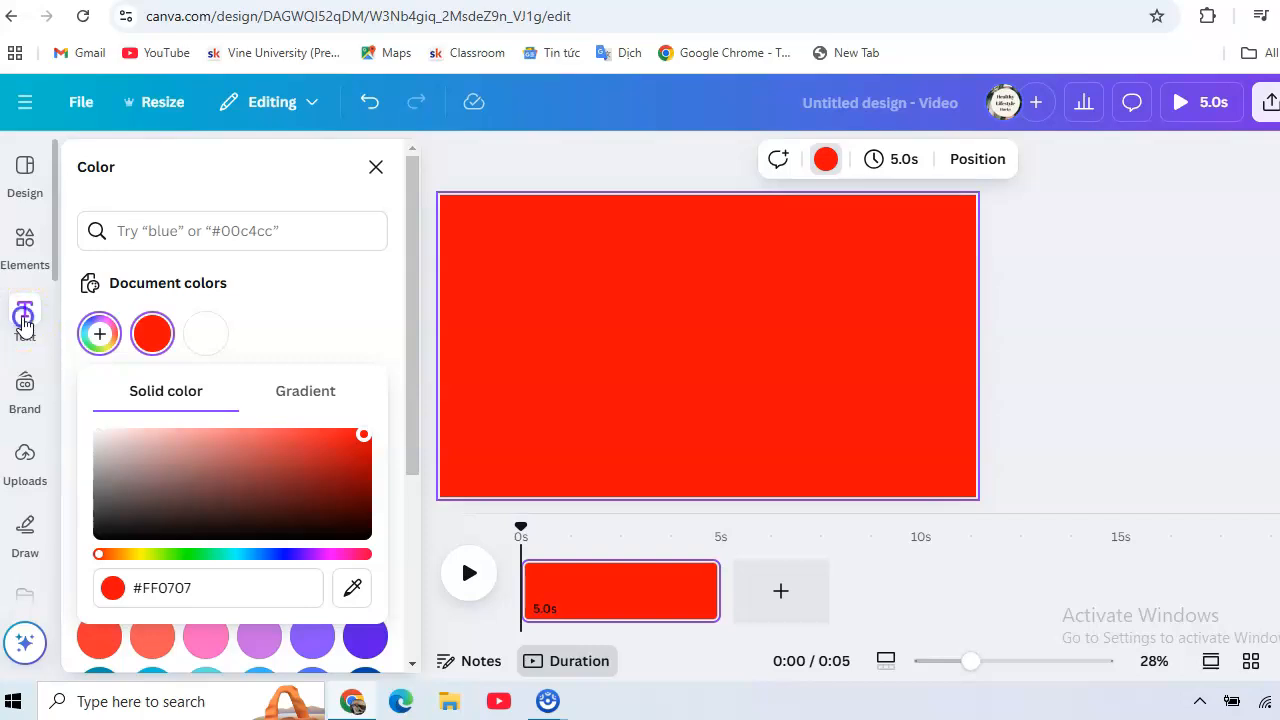
{"action": "left_click", "coordinate": [229, 453]}
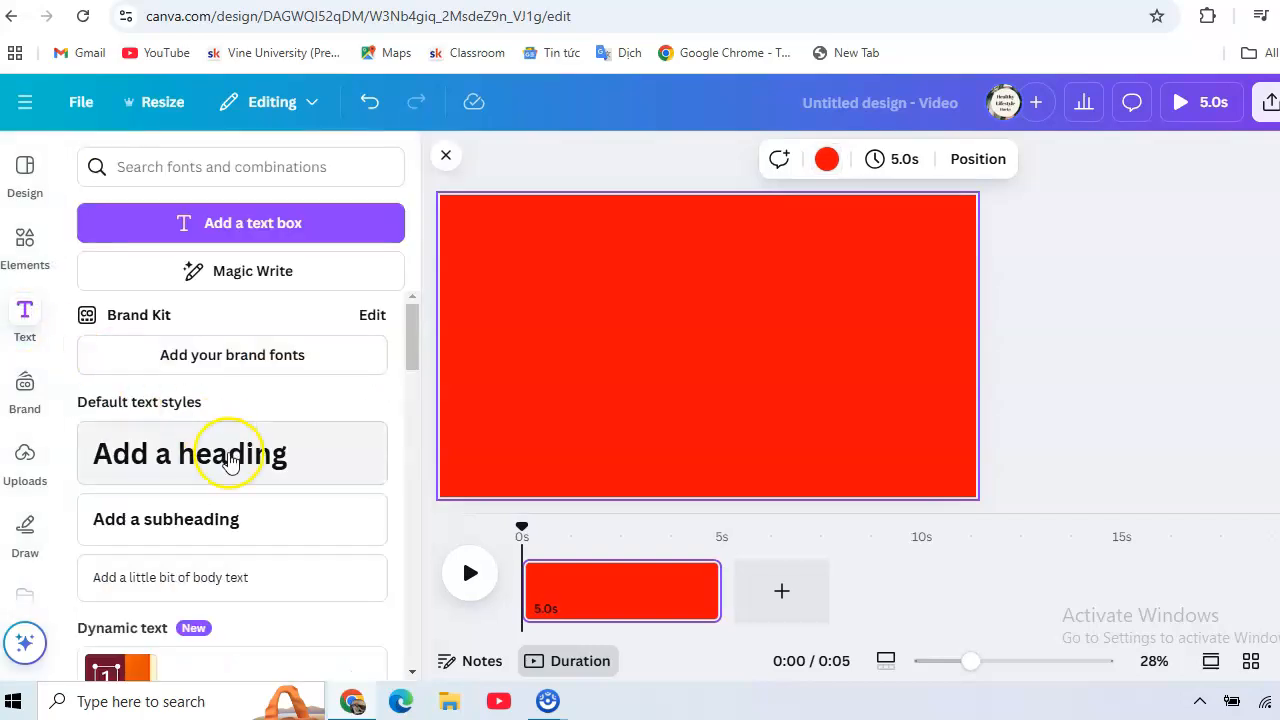
{"action": "left_click", "coordinate": [718, 352]}
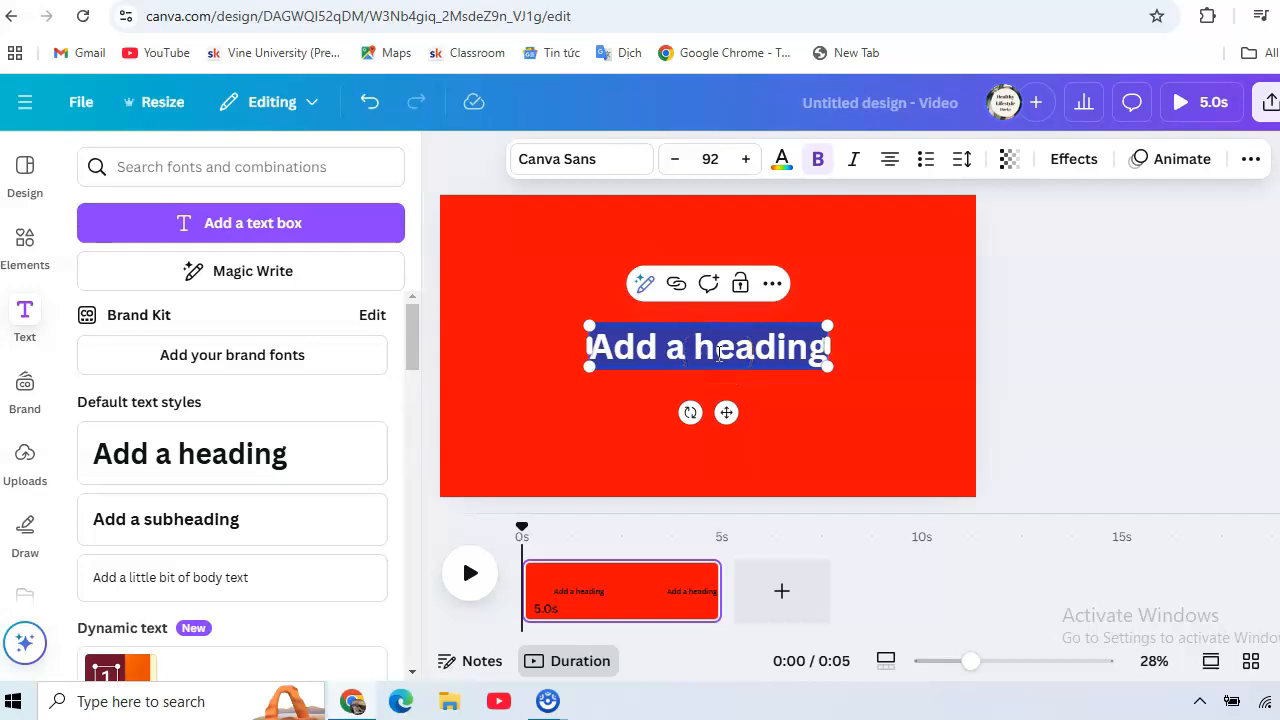
{"action": "type", "text": "C"}
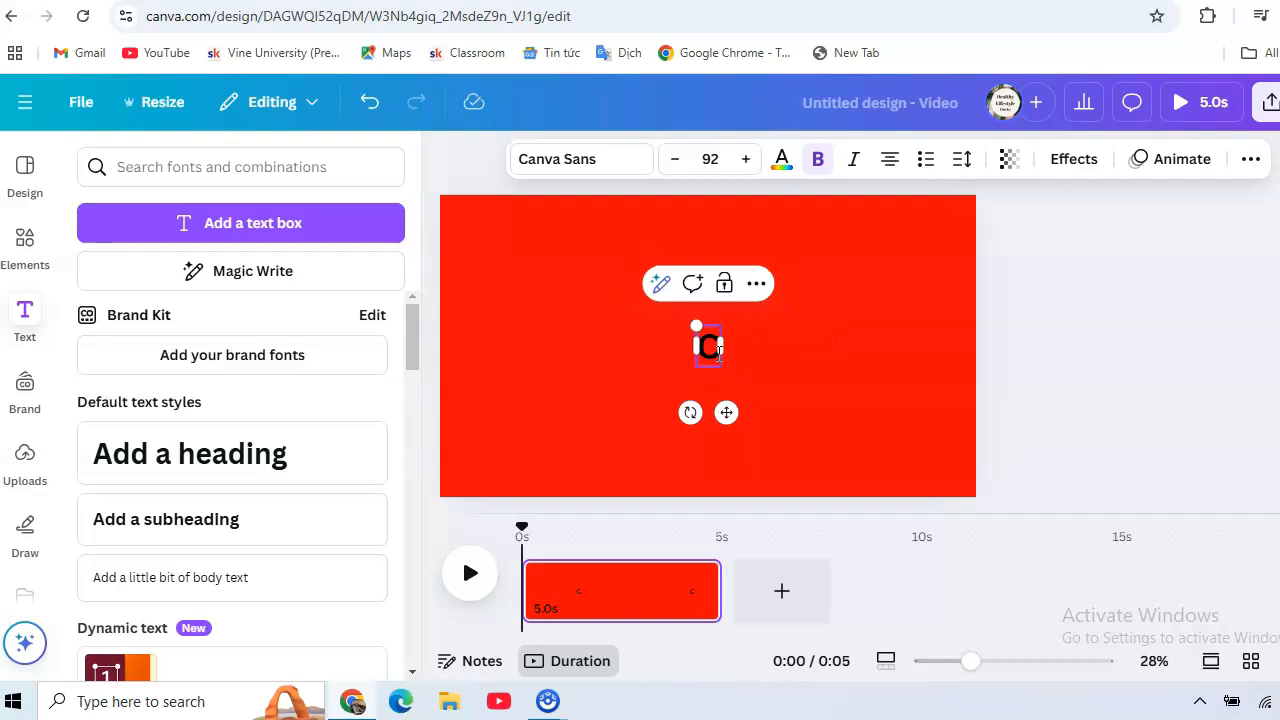
{"action": "type", "text": "reativ"}
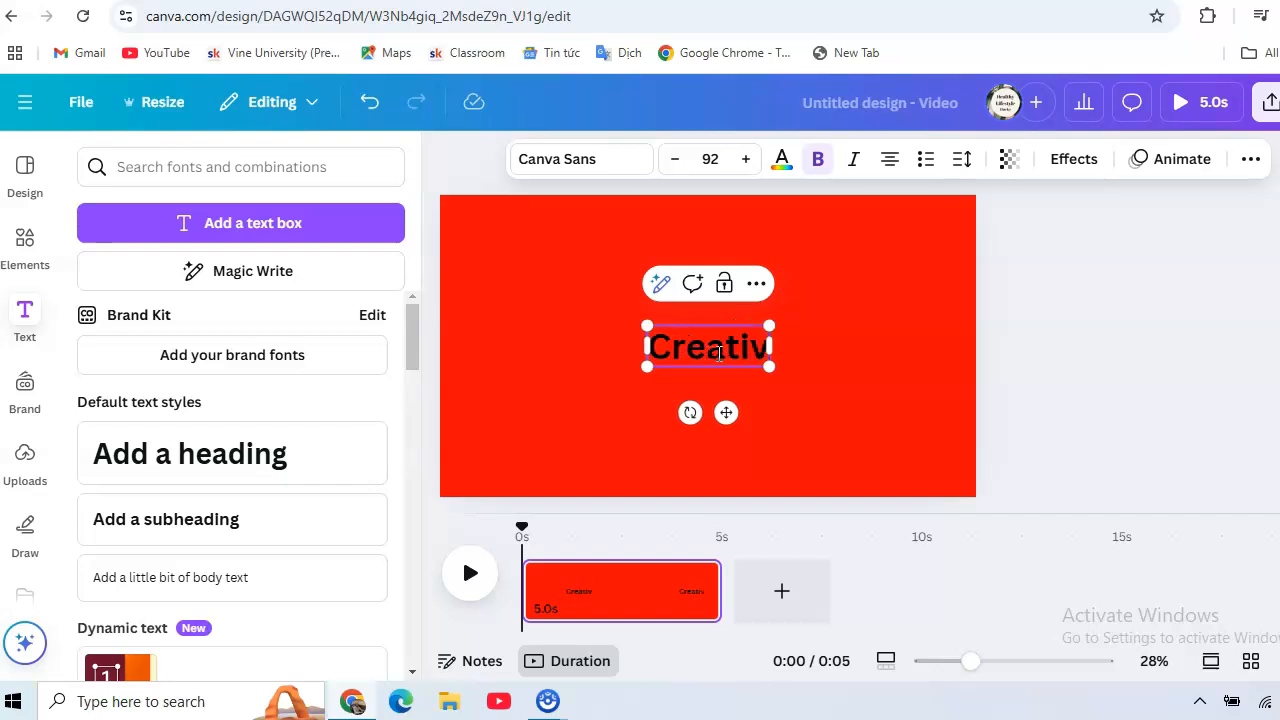
{"action": "type", "text": "e"}
Enlarge the "Creative" heading across the page to a font size of about 291
{"action": "left_click_drag", "start_coordinate": [720, 352], "coordinate": [515, 298]}
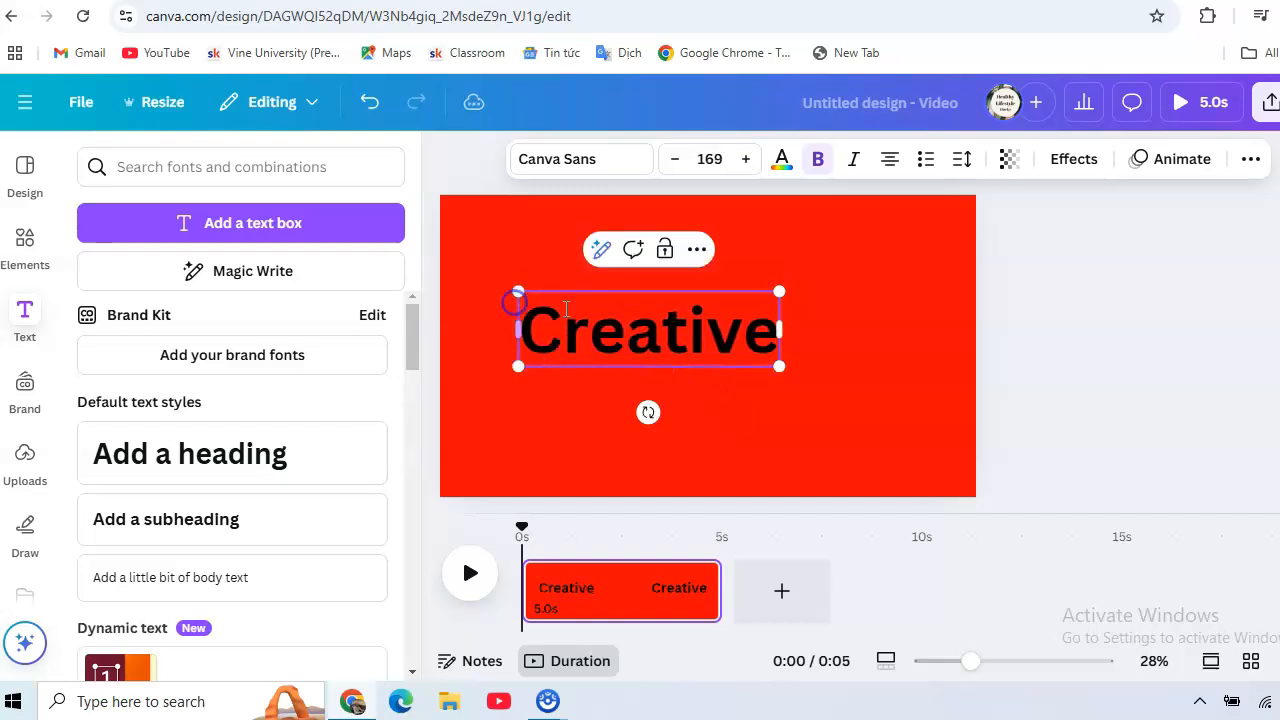
{"action": "left_click_drag", "start_coordinate": [779, 366], "coordinate": [909, 446]}
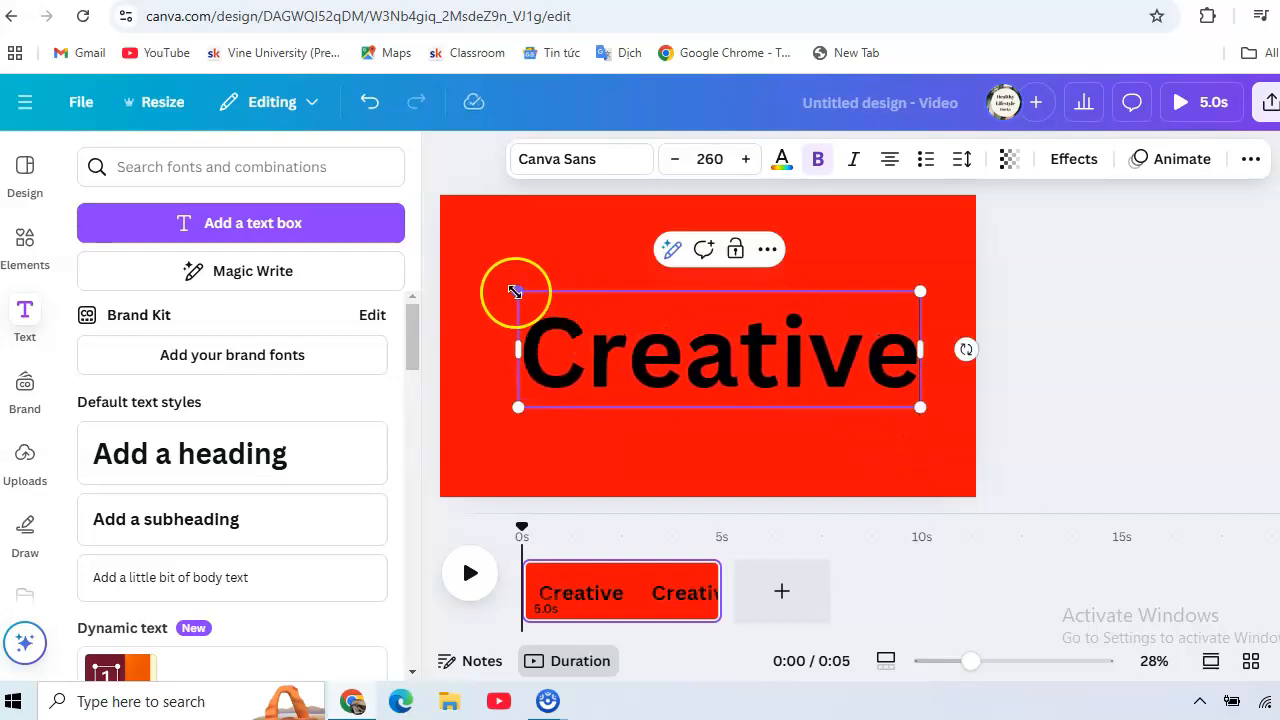
{"action": "left_click_drag", "start_coordinate": [514, 291], "coordinate": [473, 275]}
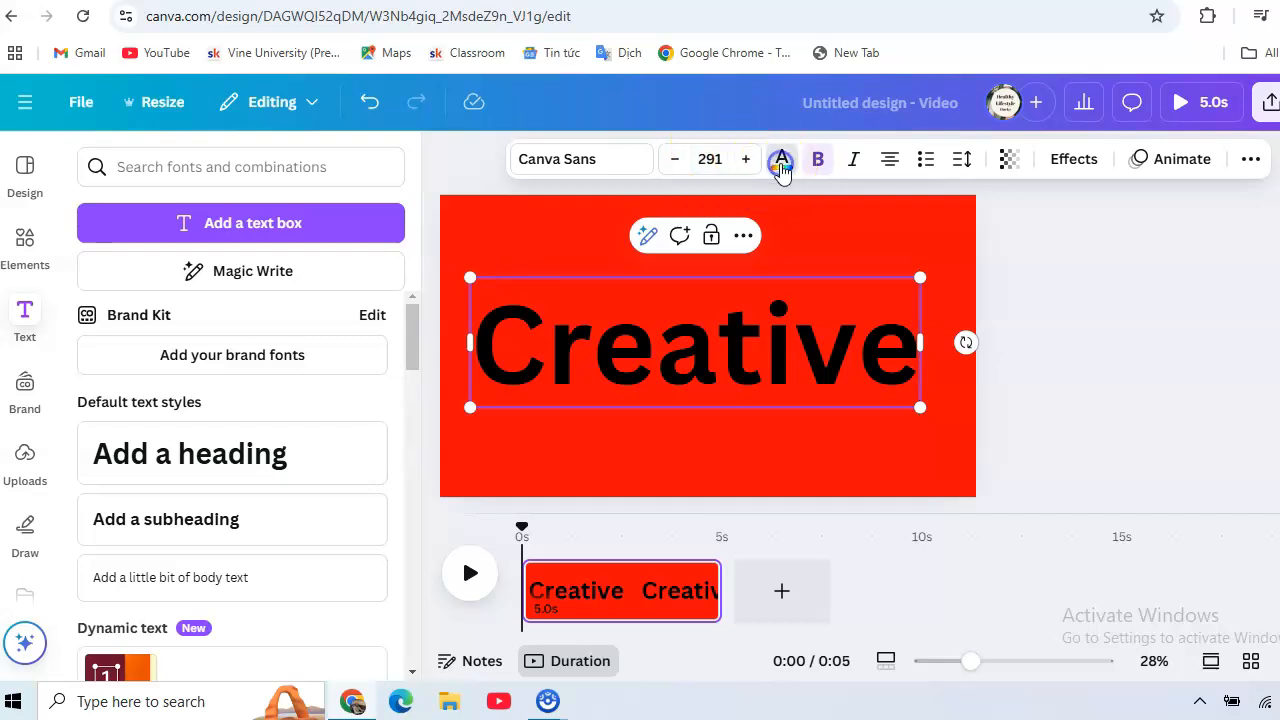
Change all black text to white and enlarge the "Creative" heading to a font size of about 316
{"action": "left_click", "coordinate": [782, 165]}
{"action": "left_click", "coordinate": [366, 583]}
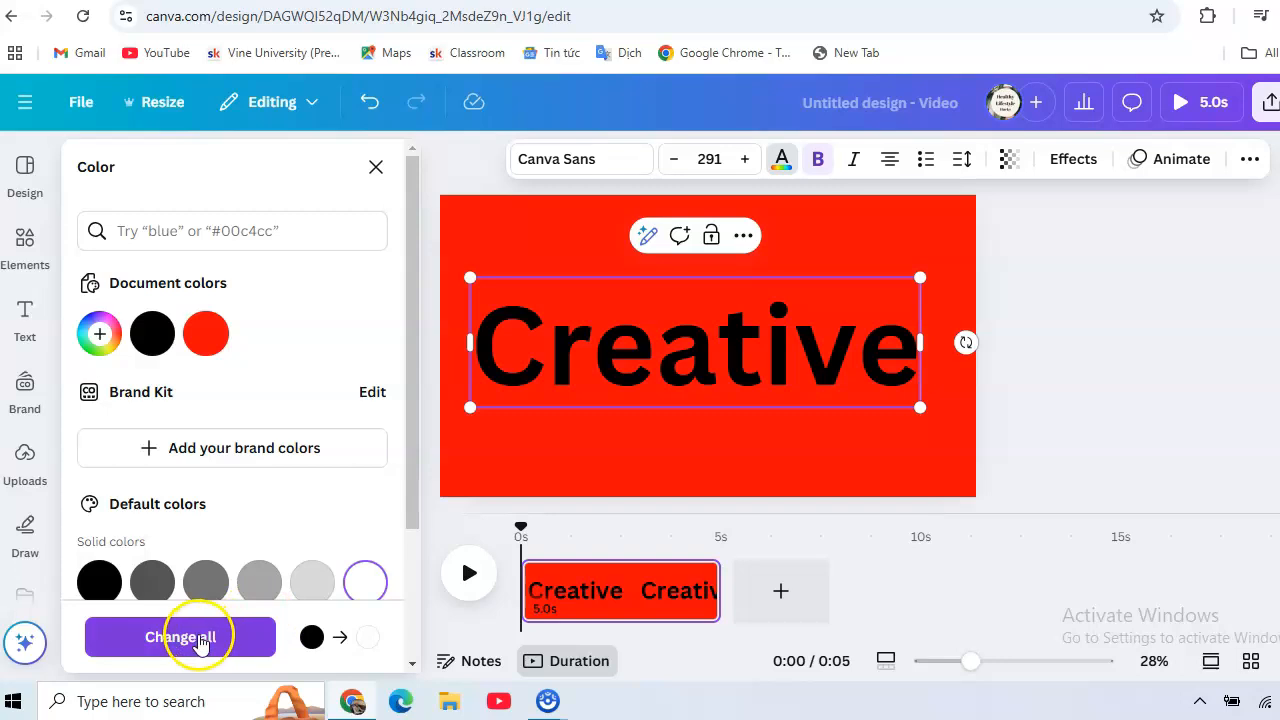
{"action": "left_click", "coordinate": [200, 640]}
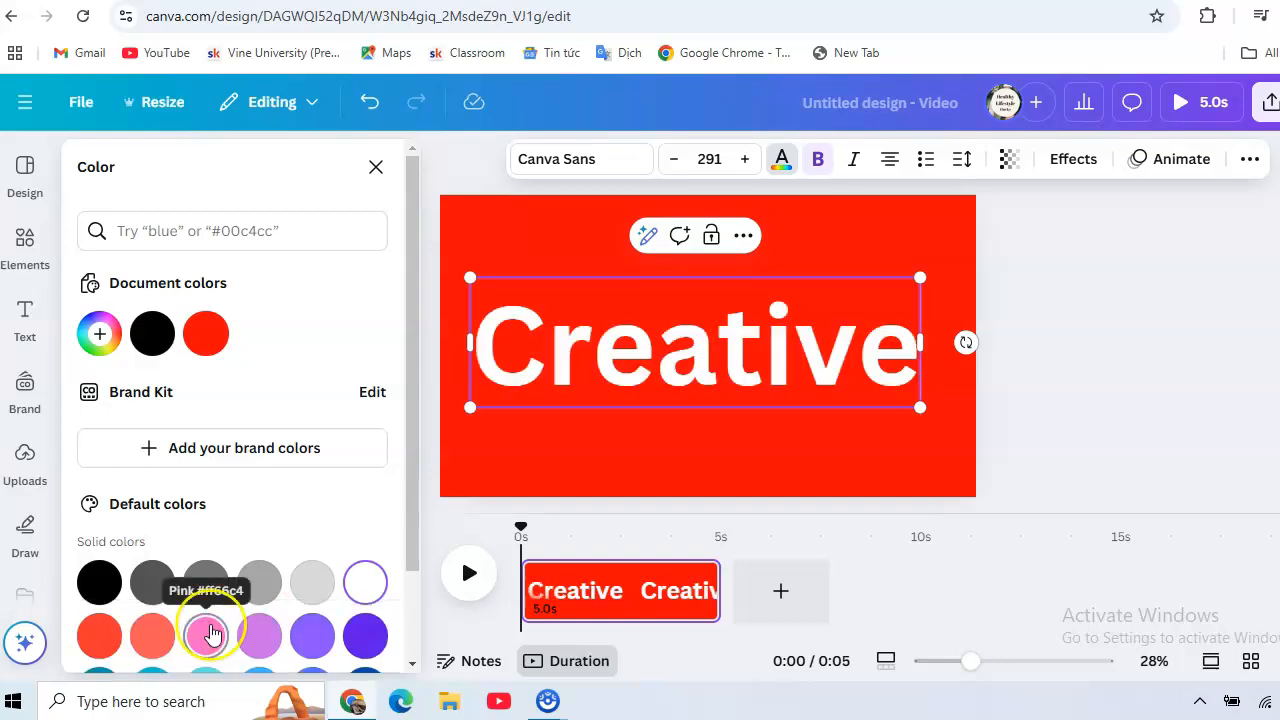
{"action": "left_click_drag", "start_coordinate": [925, 280], "coordinate": [958, 267]}
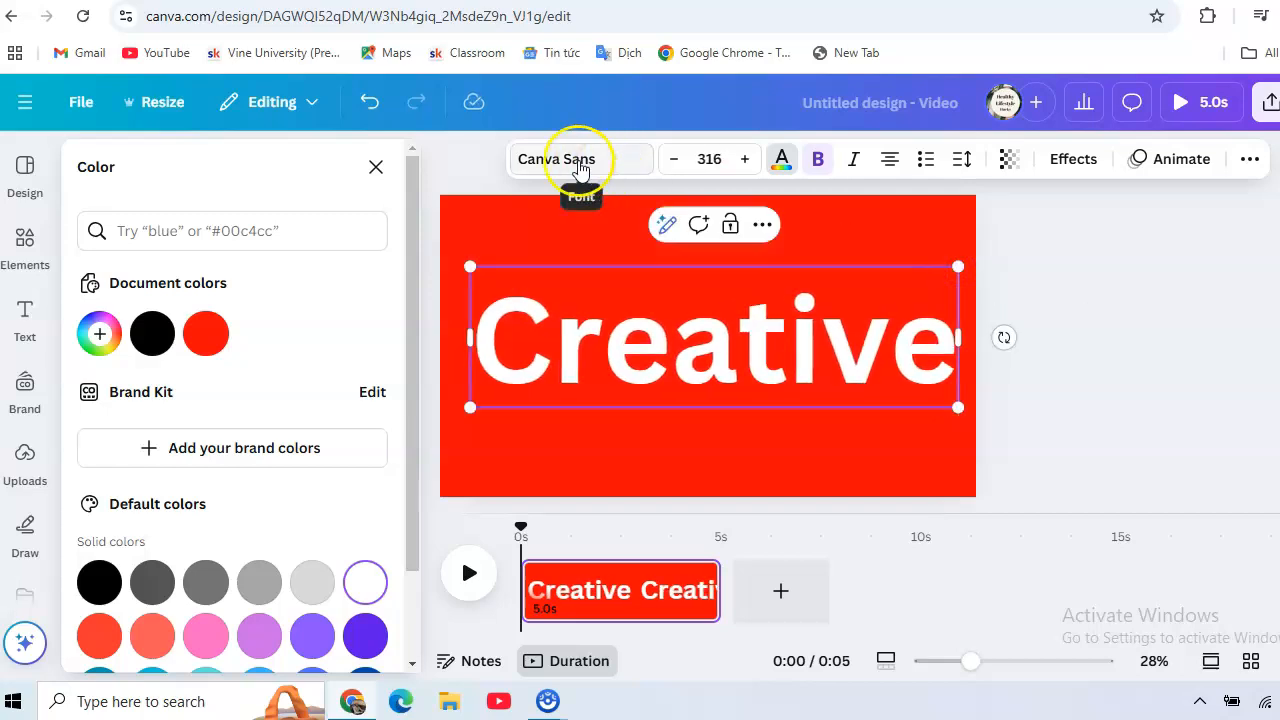
Set the heading's font to Anton and enlarge it to a size of about 406 so it nearly fills the page width
{"action": "left_click", "coordinate": [567, 165]}
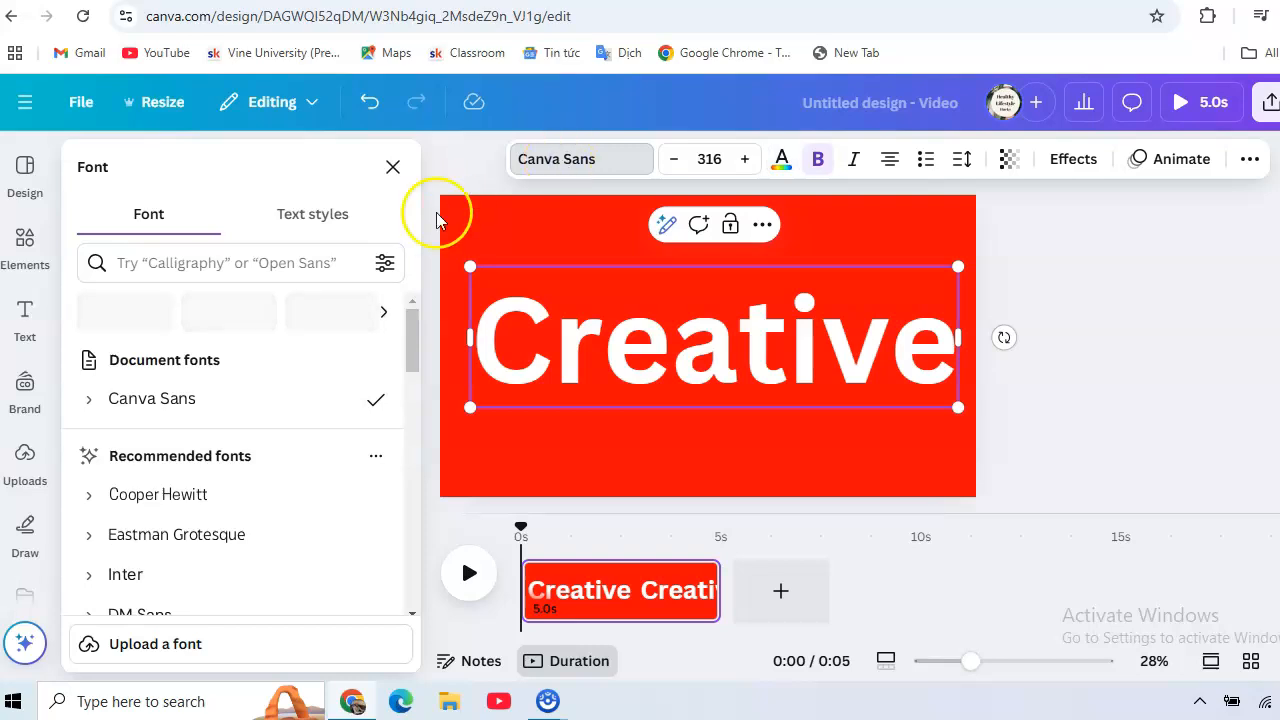
{"action": "left_click_drag", "start_coordinate": [413, 333], "coordinate": [414, 391]}
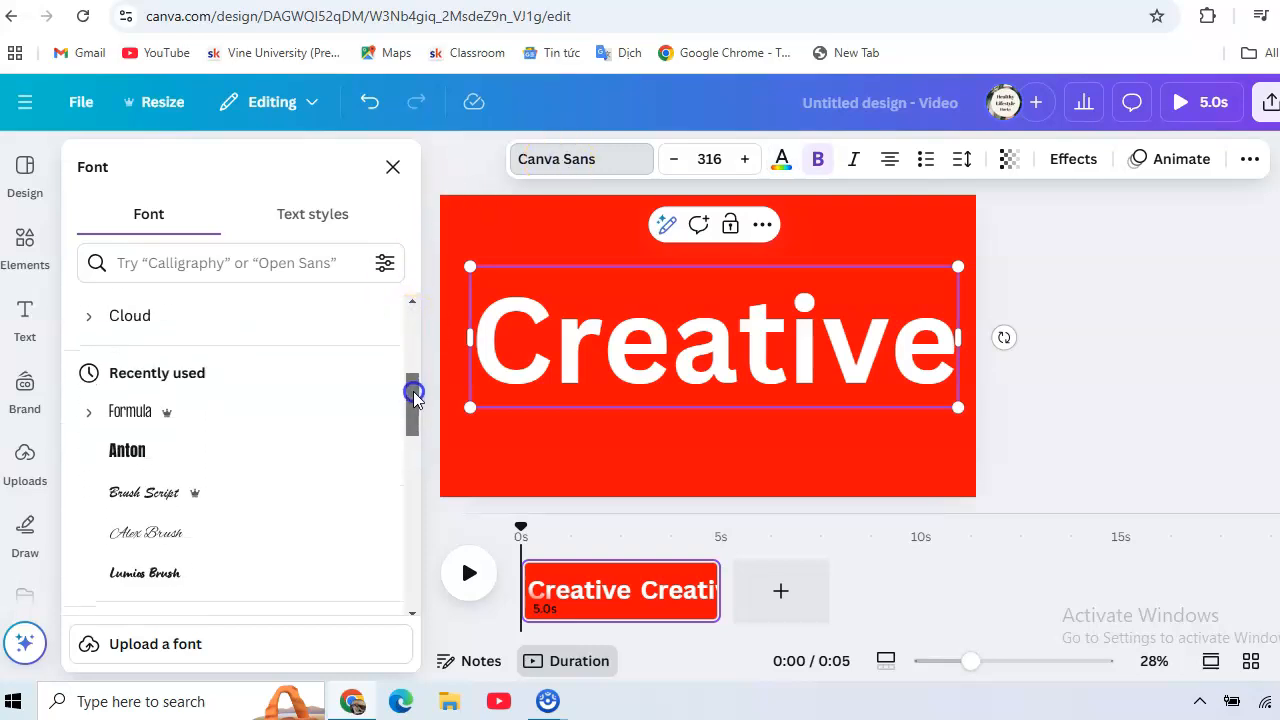
{"action": "left_click", "coordinate": [124, 452]}
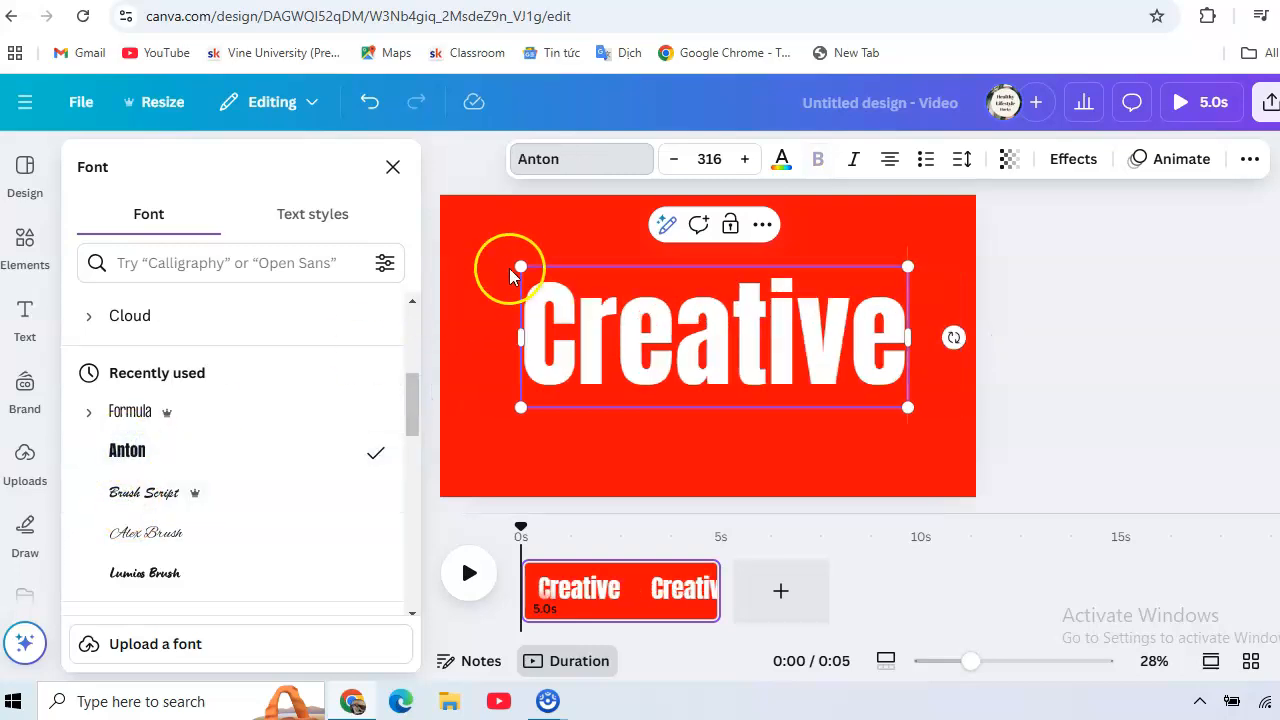
{"action": "left_click_drag", "start_coordinate": [520, 266], "coordinate": [466, 238]}
{"action": "left_click_drag", "start_coordinate": [906, 406], "coordinate": [945, 459]}
{"action": "left_click_drag", "start_coordinate": [461, 245], "coordinate": [456, 242]}
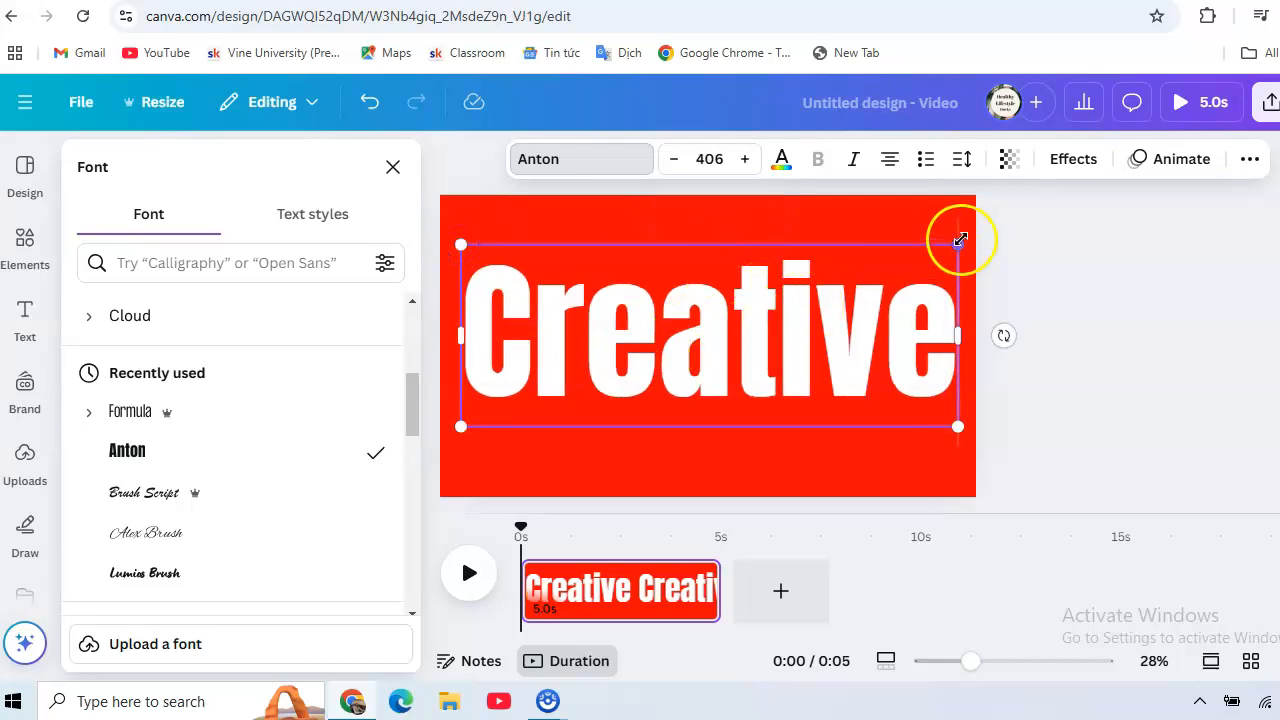
Apply the Hollow effect to the "Creative" heading with a thickness of 20
{"action": "left_click", "coordinate": [1073, 160]}
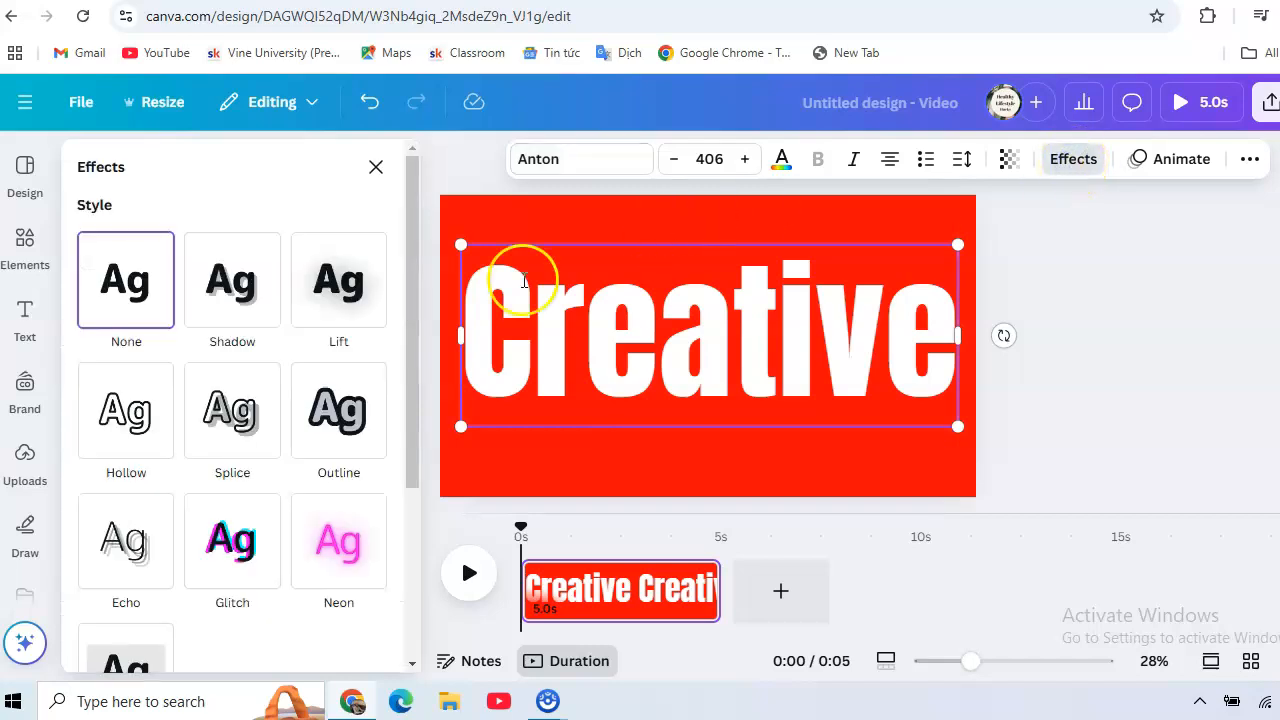
{"action": "left_click", "coordinate": [110, 428]}
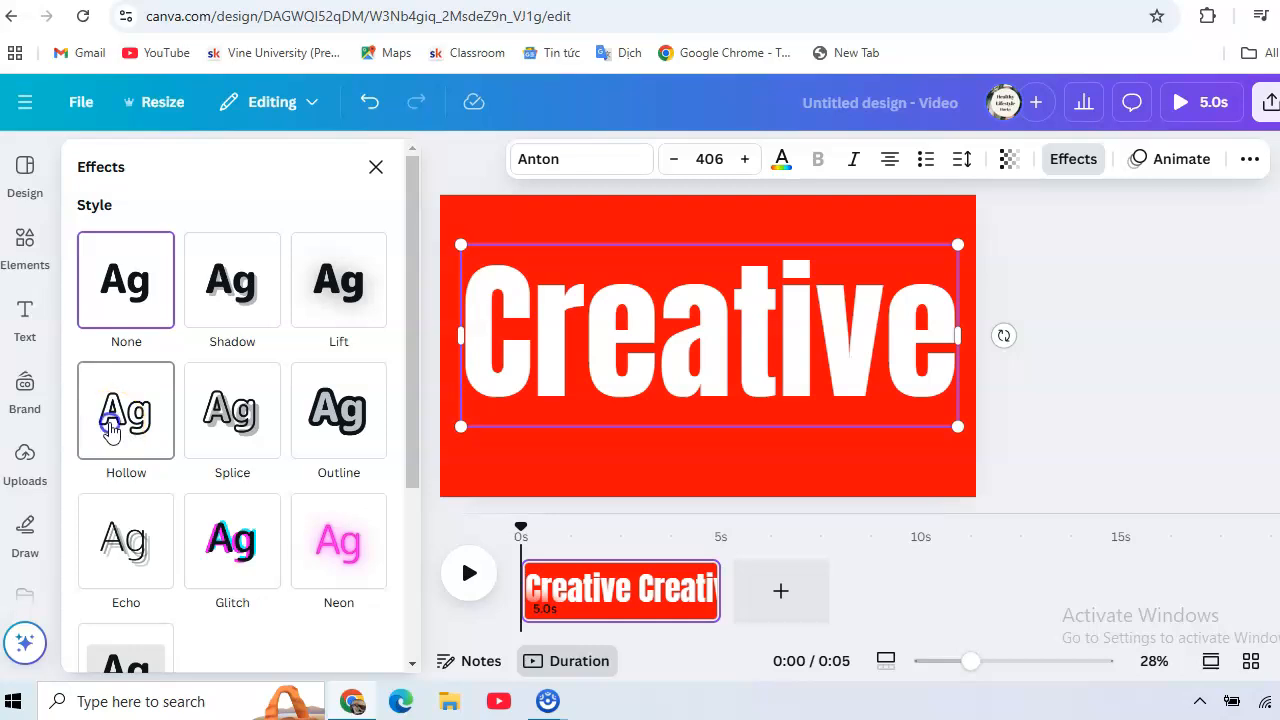
{"action": "scroll", "coordinate": [110, 430], "scroll_direction": "down", "scroll_amount": 1}
{"action": "left_click_drag", "start_coordinate": [160, 447], "coordinate": [118, 453]}
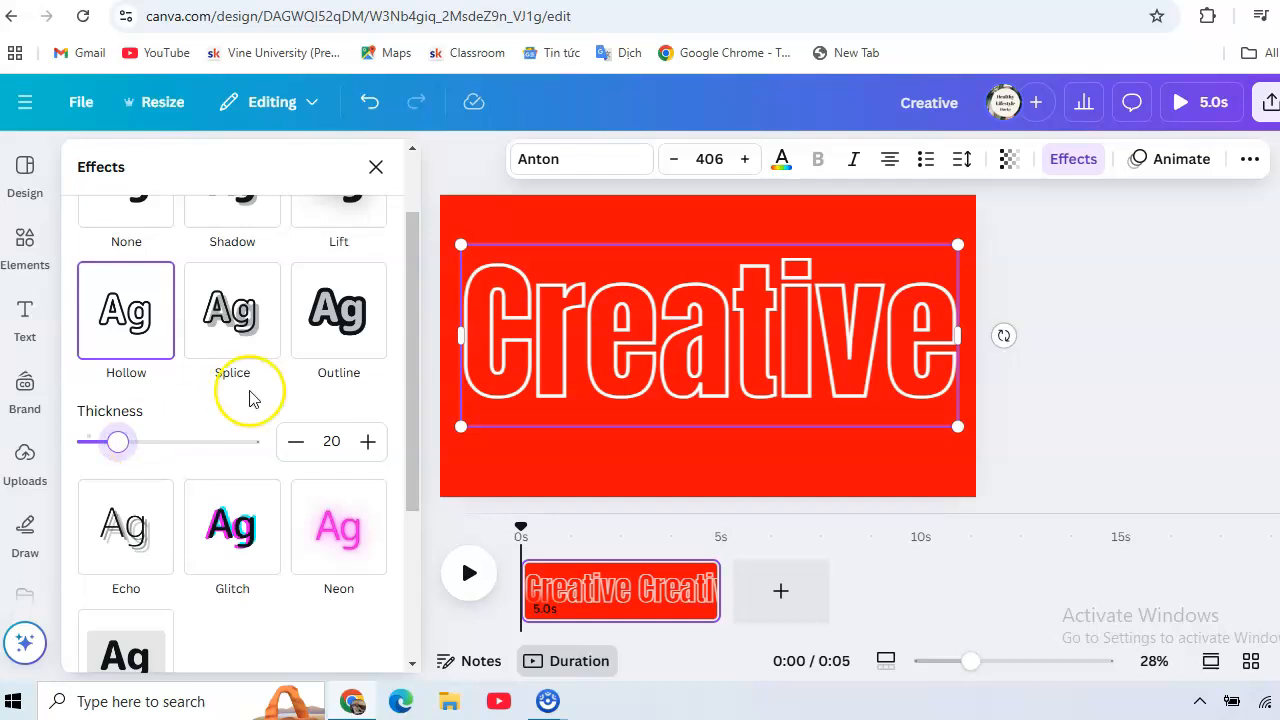
Play the video briefly, pause it, and split the page at about 1.6 seconds
{"action": "left_click", "coordinate": [469, 586]}
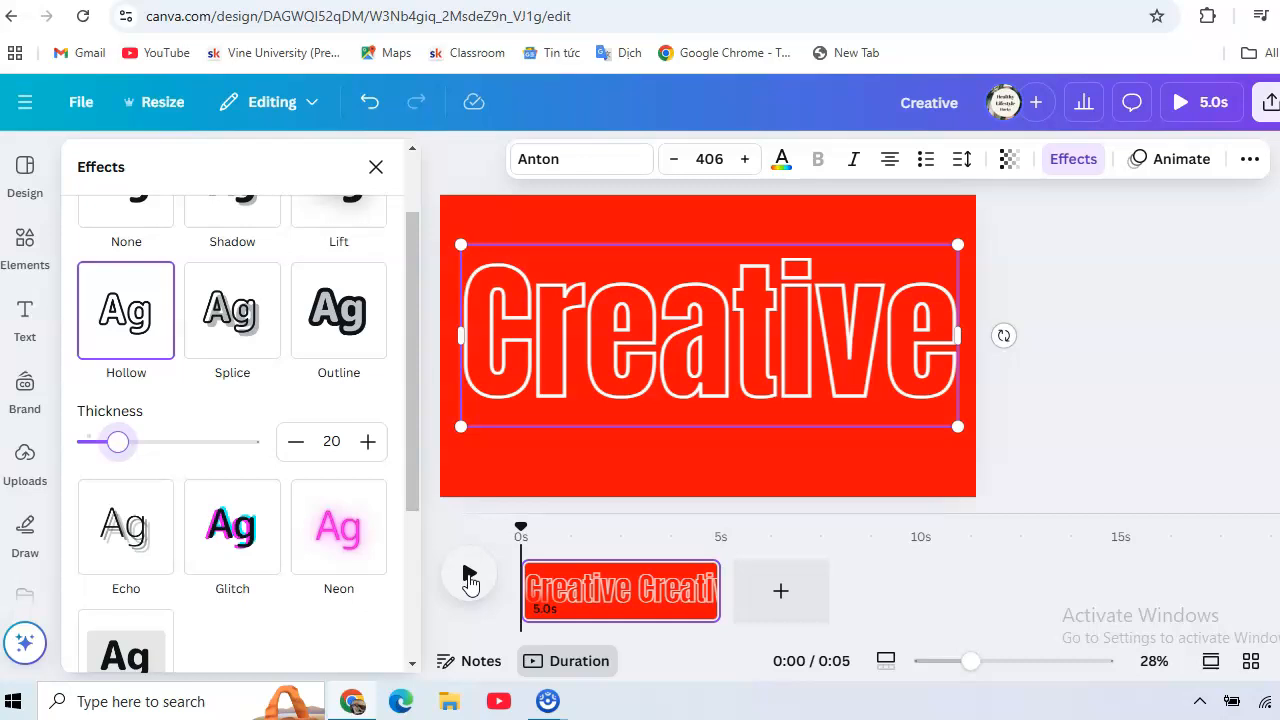
{"action": "left_click", "coordinate": [469, 580]}
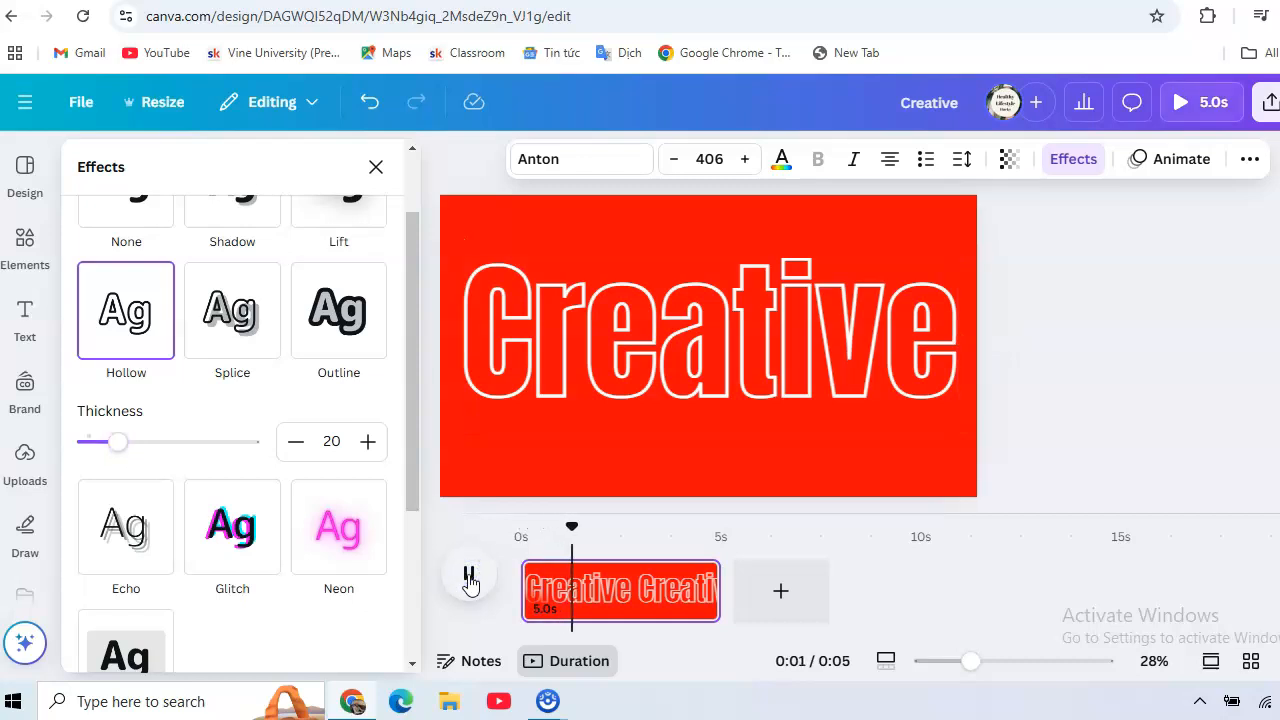
{"action": "left_click", "coordinate": [469, 580]}
{"action": "left_click", "coordinate": [603, 590]}
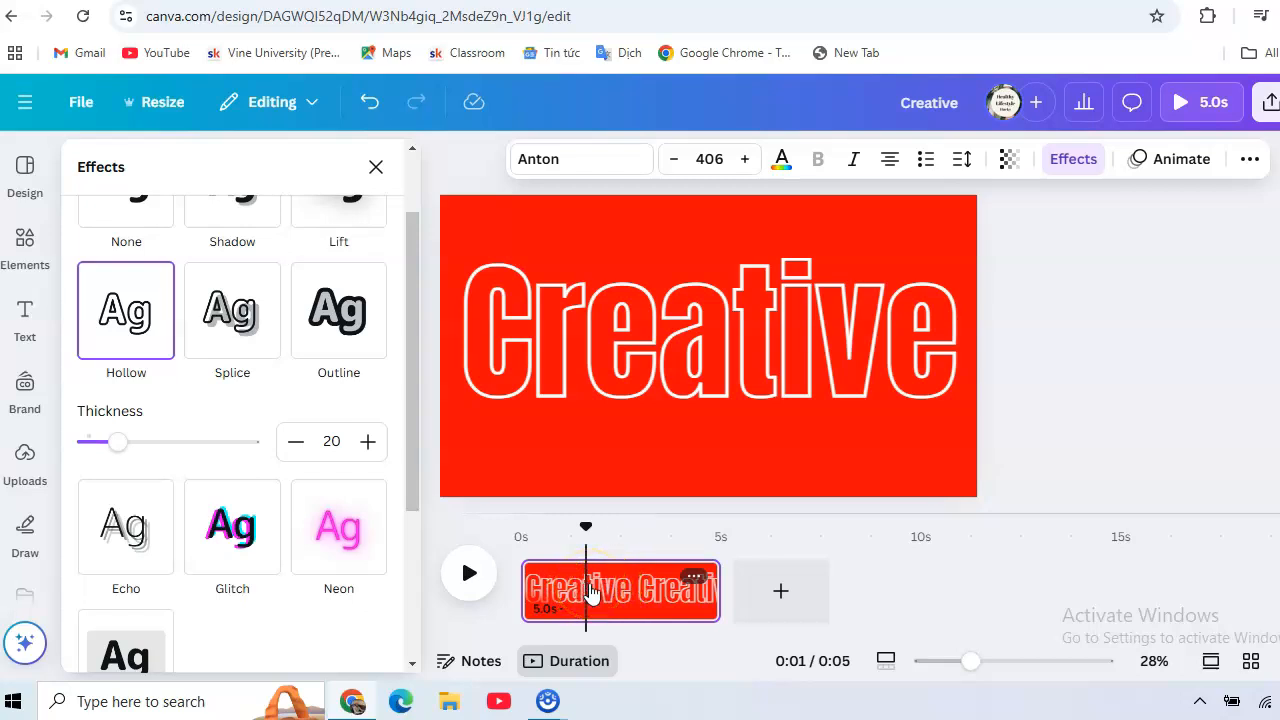
{"action": "right_click", "coordinate": [591, 591]}
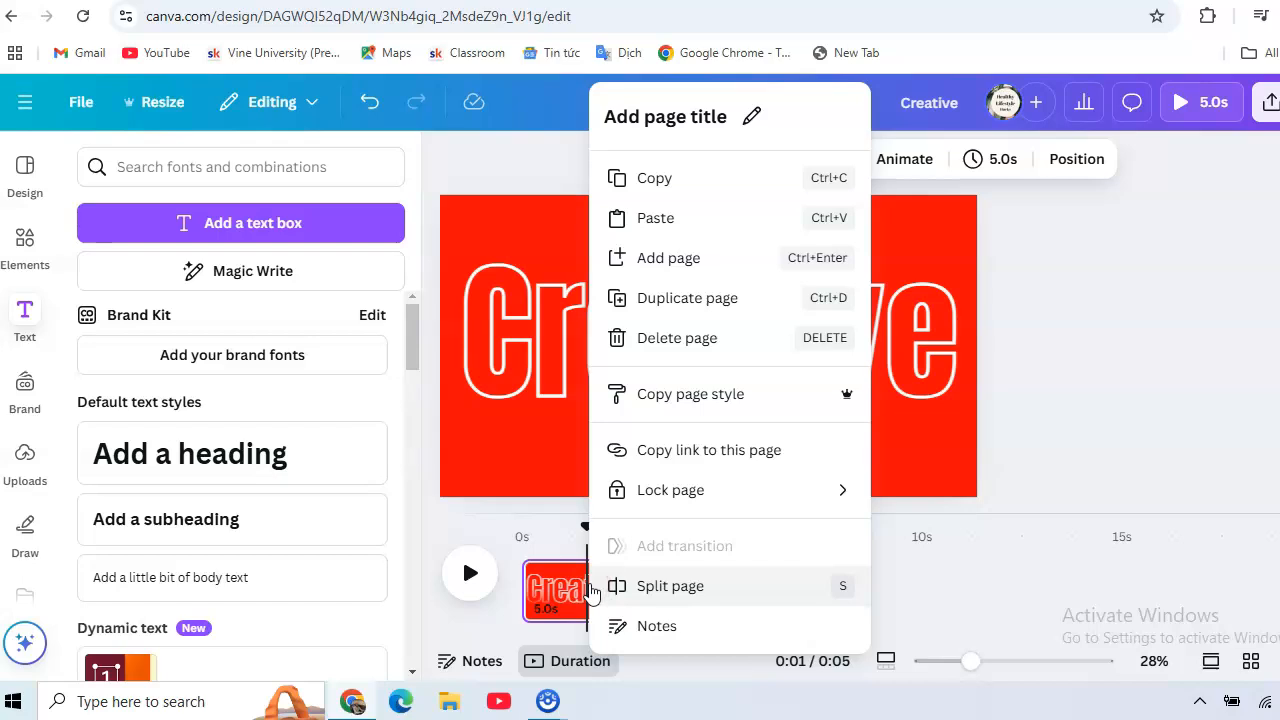
{"action": "left_click", "coordinate": [628, 586]}
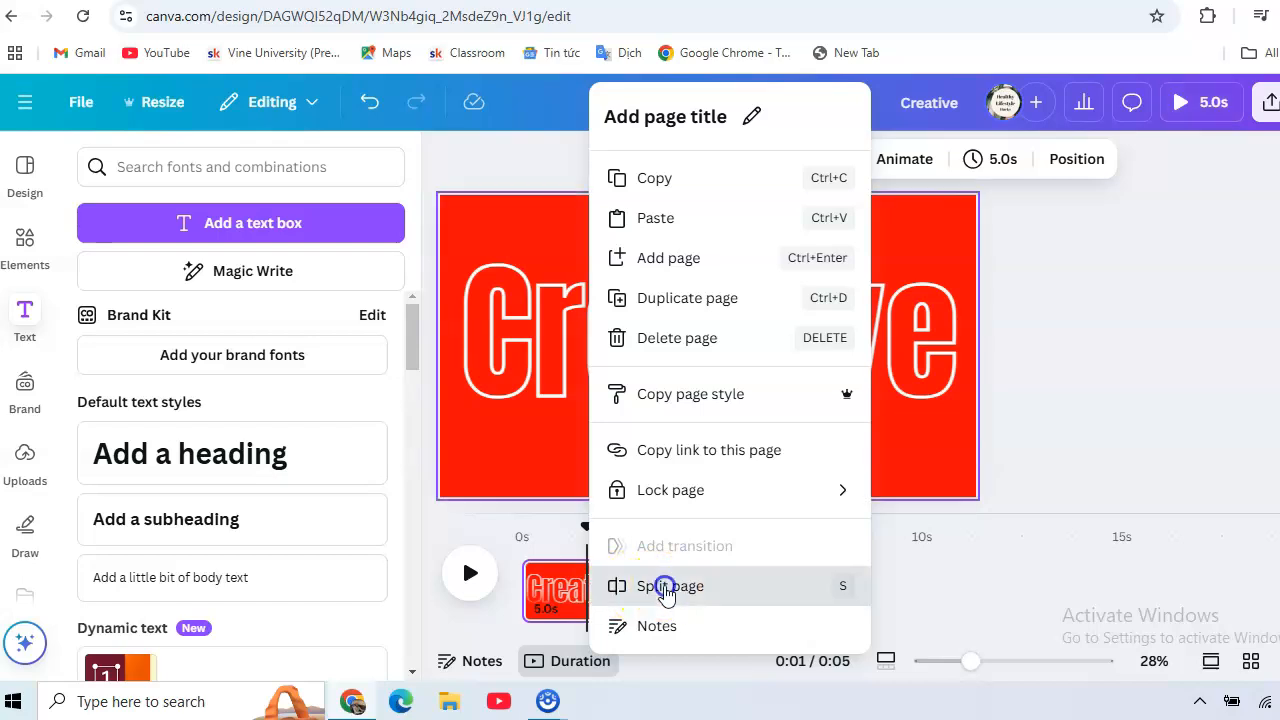
Add a Line Wipe transition between the two split pages
{"action": "mouse_move", "coordinate": [587, 593]}
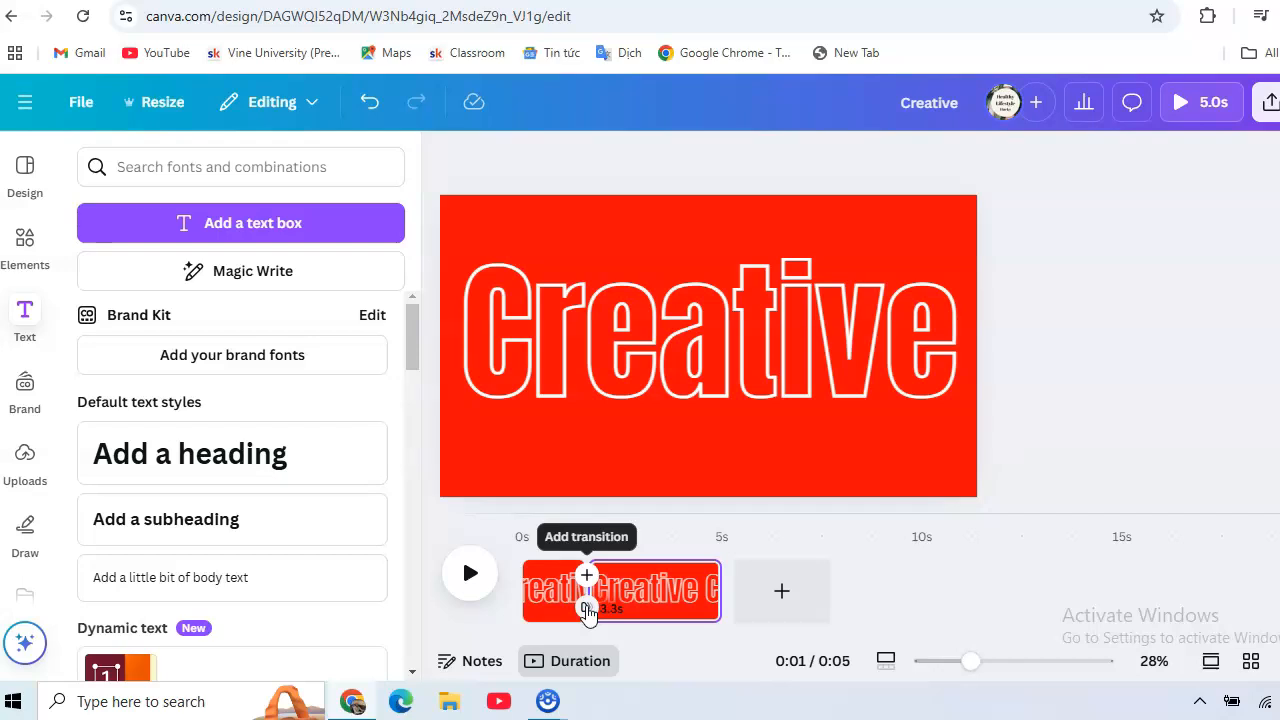
{"action": "left_click", "coordinate": [586, 608]}
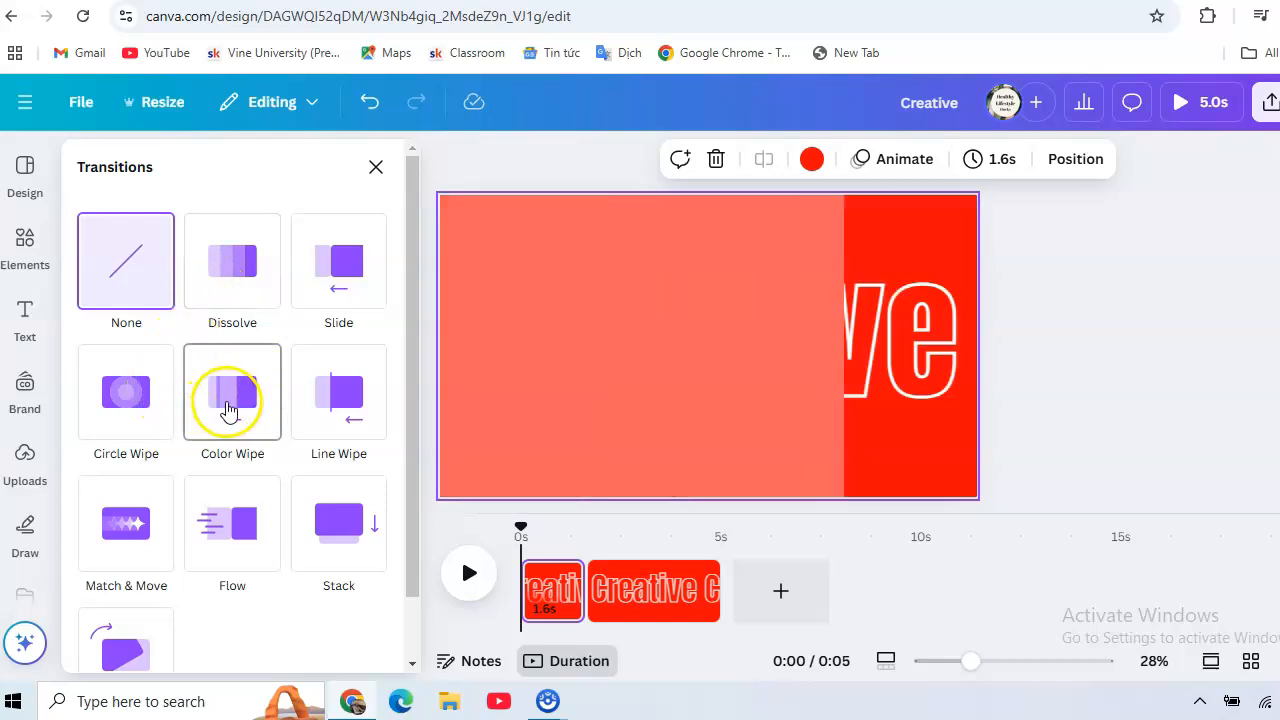
{"action": "left_click", "coordinate": [330, 410]}
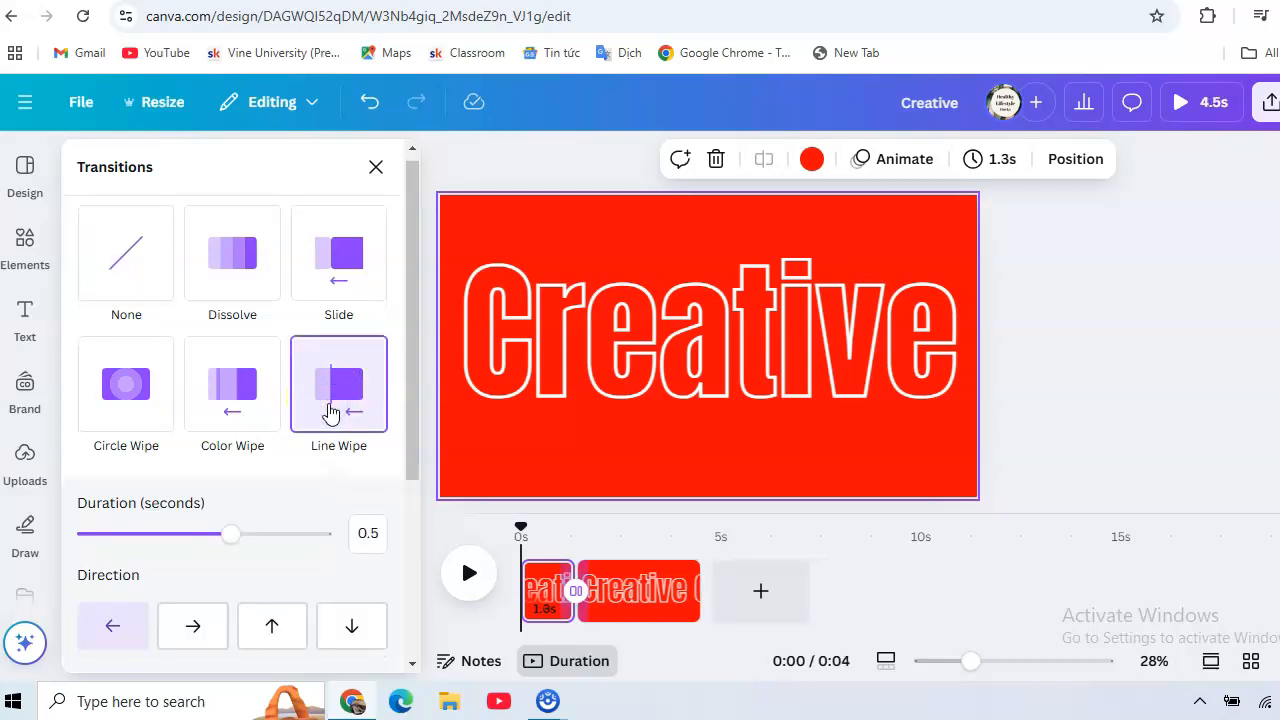
Remove the Hollow effect from the "Creative" heading on the second page by setting its effect style to None
{"action": "left_click", "coordinate": [648, 590]}
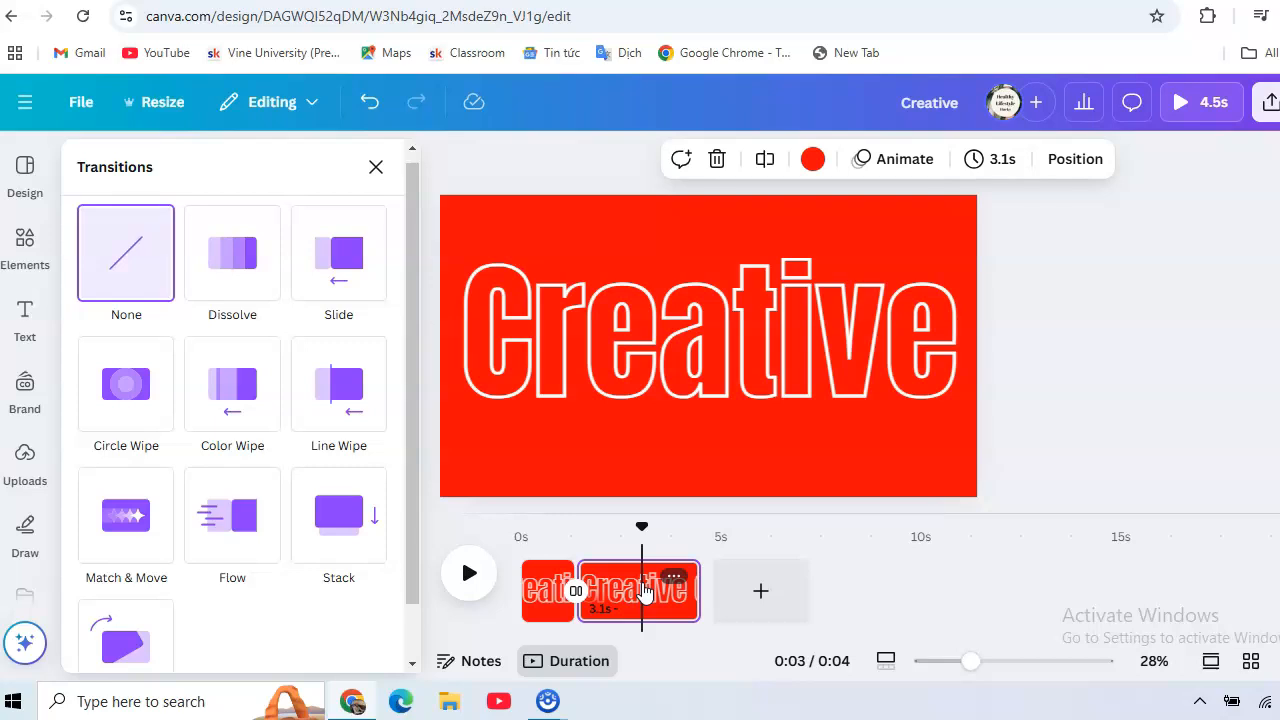
{"action": "left_click", "coordinate": [732, 388]}
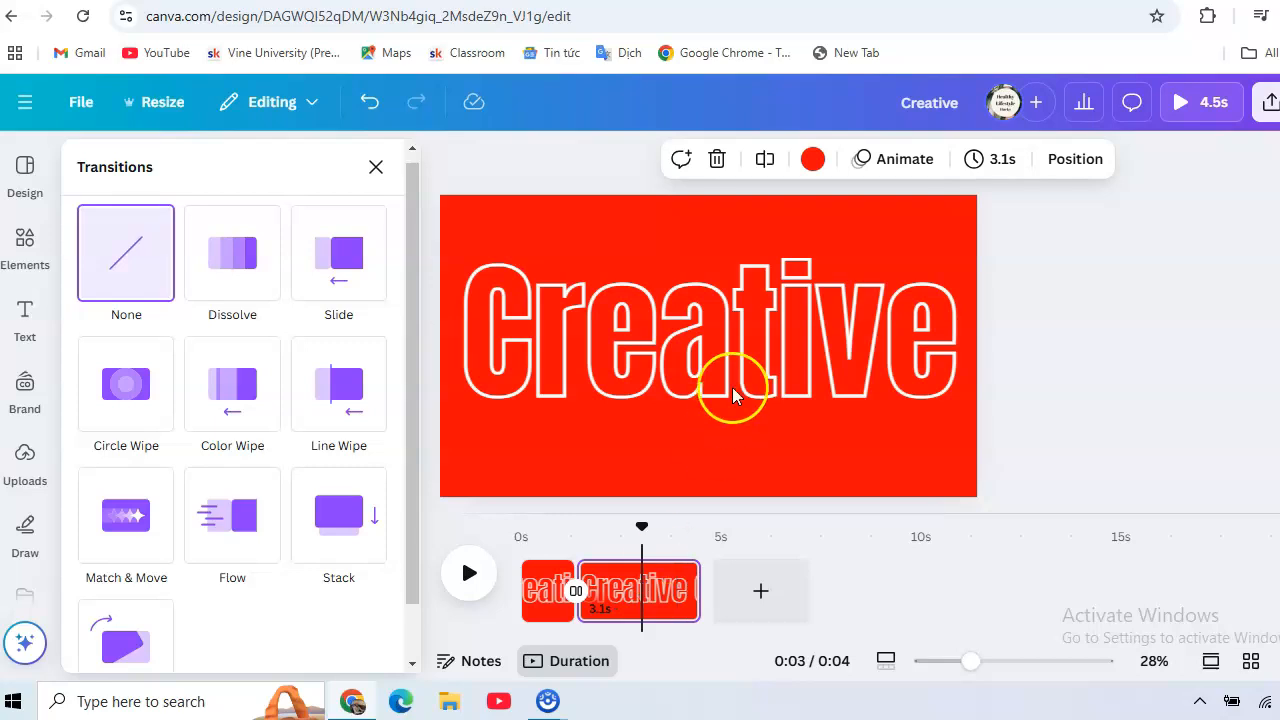
{"action": "left_click", "coordinate": [766, 327]}
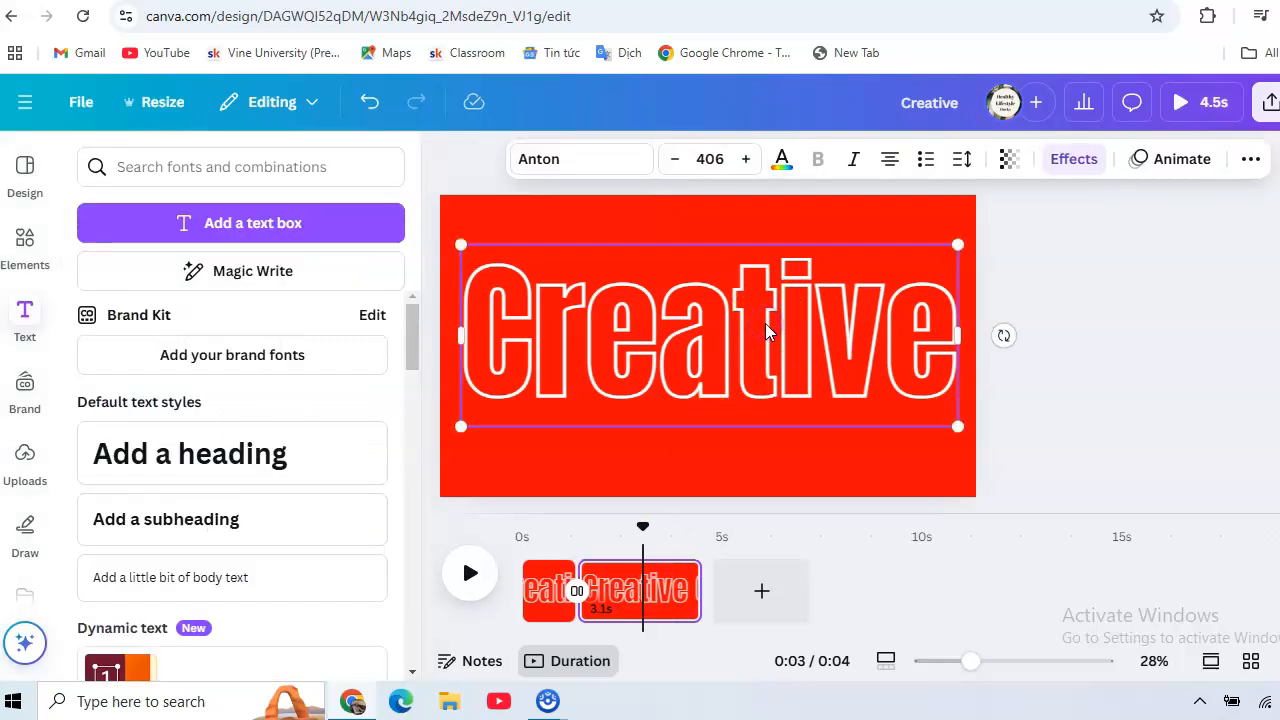
{"action": "left_click", "coordinate": [1070, 162]}
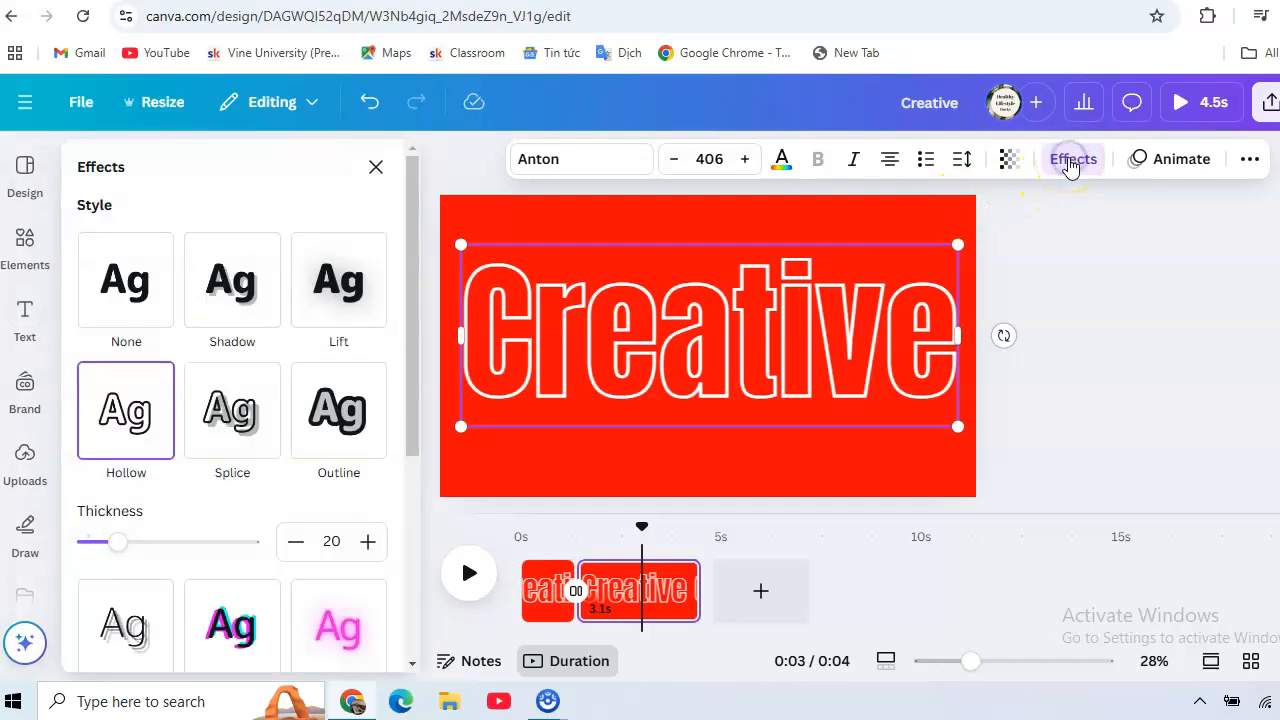
{"action": "left_click", "coordinate": [122, 287]}
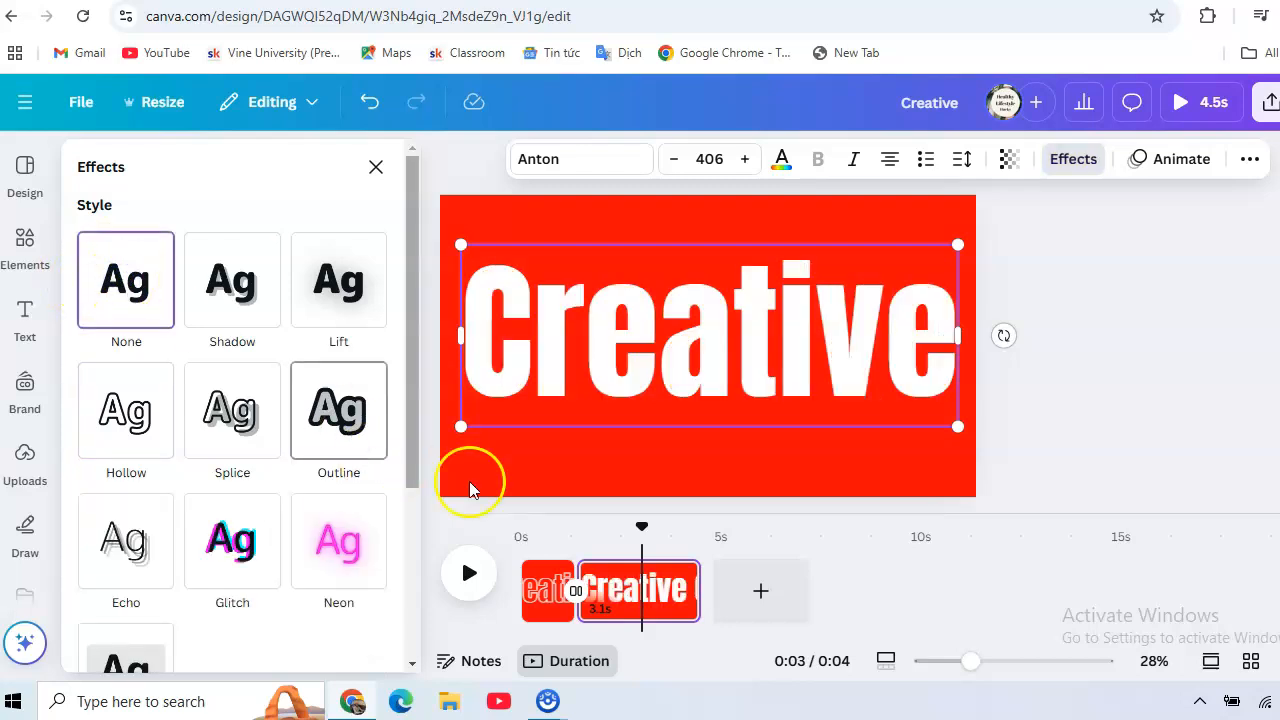
Play the video to preview the change from outlined to solid "Creative" text across the two pages
{"action": "left_click", "coordinate": [467, 580]}
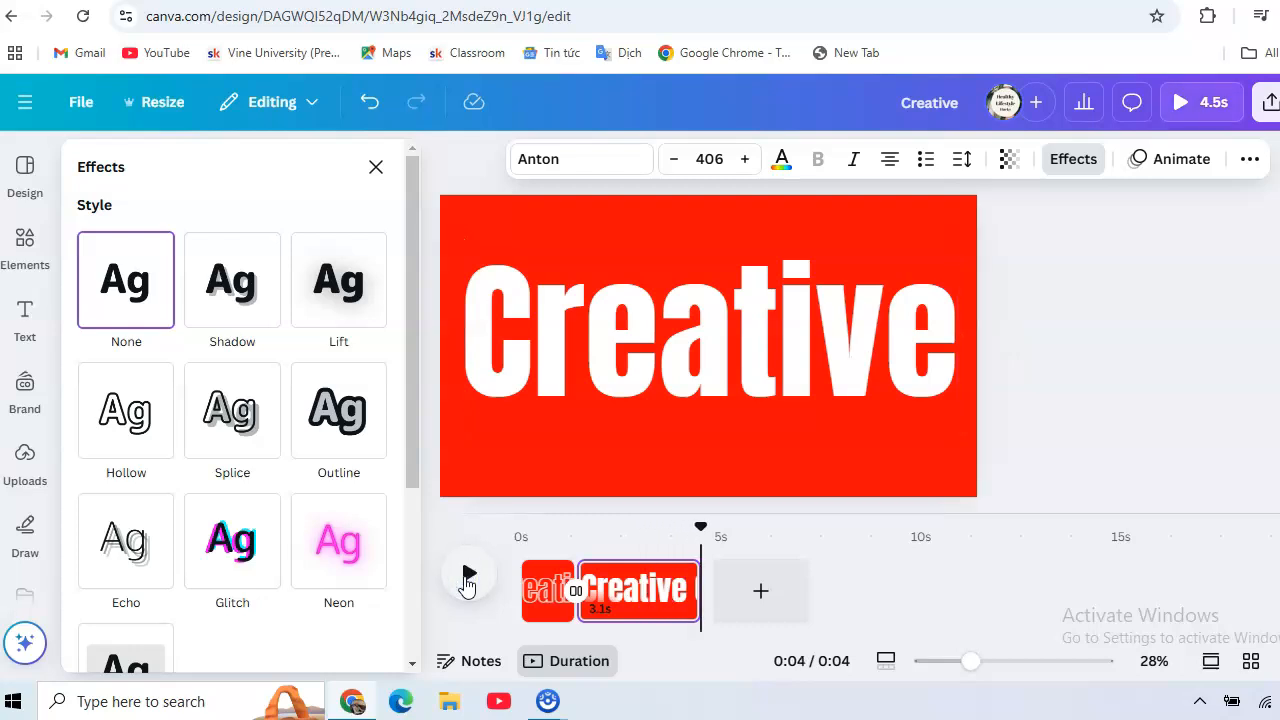
{"action": "left_click", "coordinate": [467, 580]}
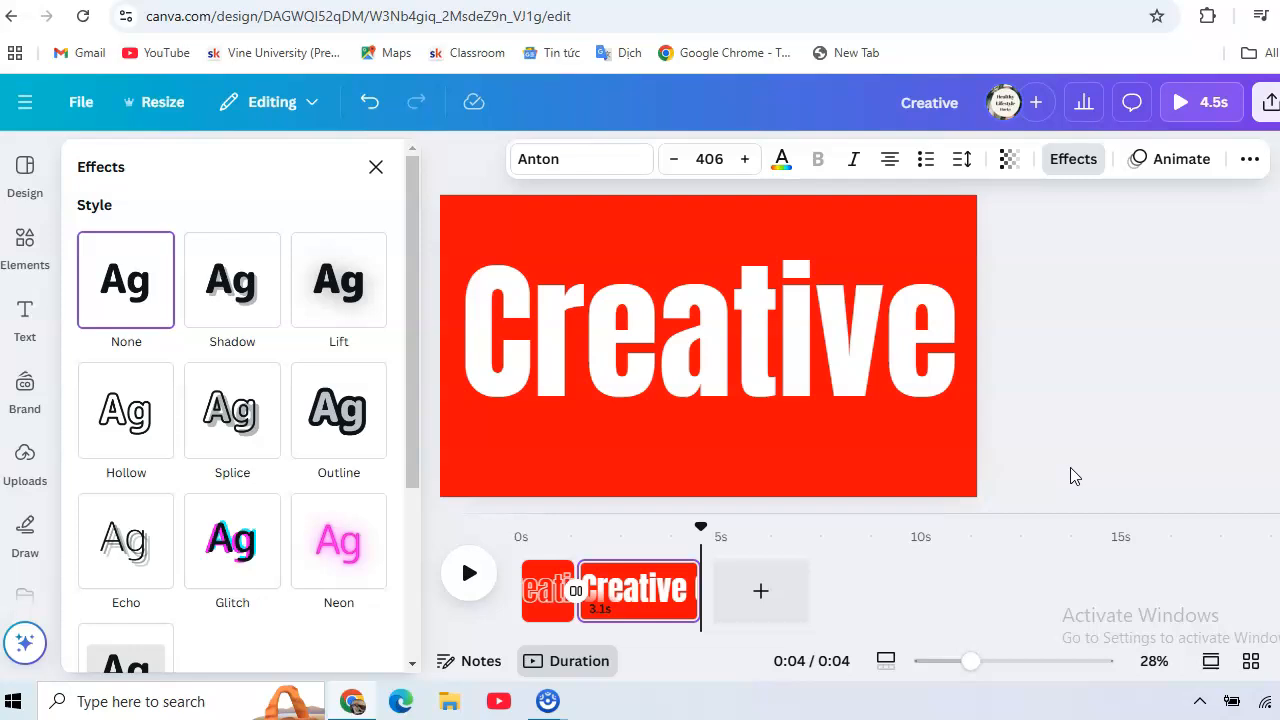
{"action": "left_click", "coordinate": [1157, 423]}
{"action": "left_click", "coordinate": [1137, 452]}
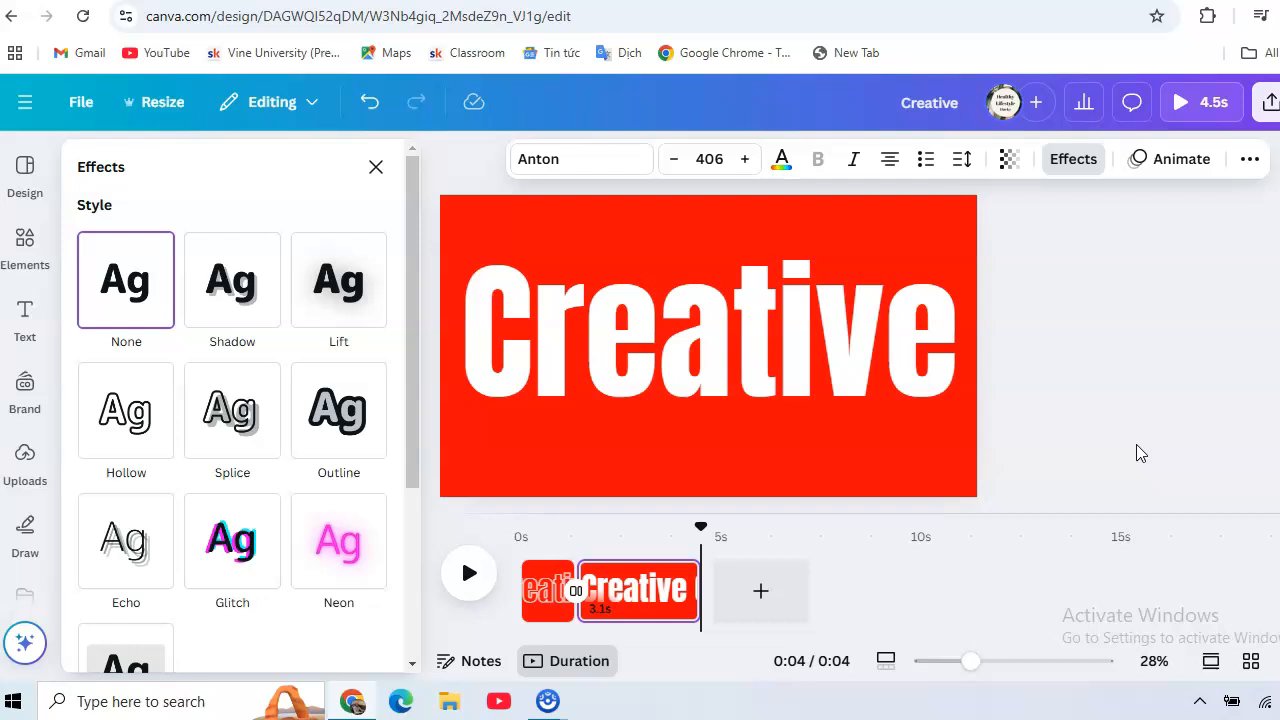